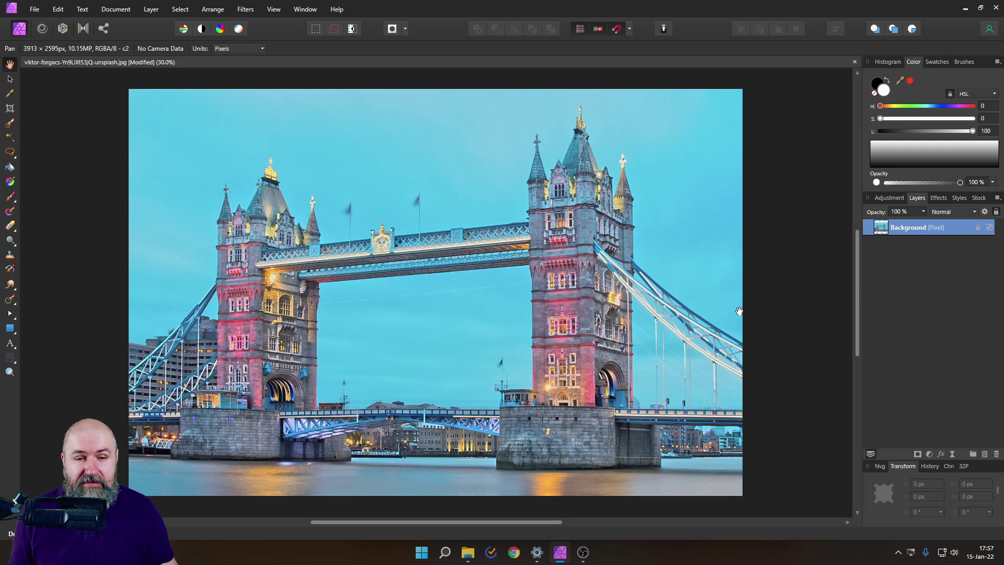
Step: Add a Curves adjustment layer, move its dialog aside and remove a trial point to keep the curve straight
{"action": "scroll", "coordinate": [628, 291], "scroll_direction": "up", "scroll_amount": 5}
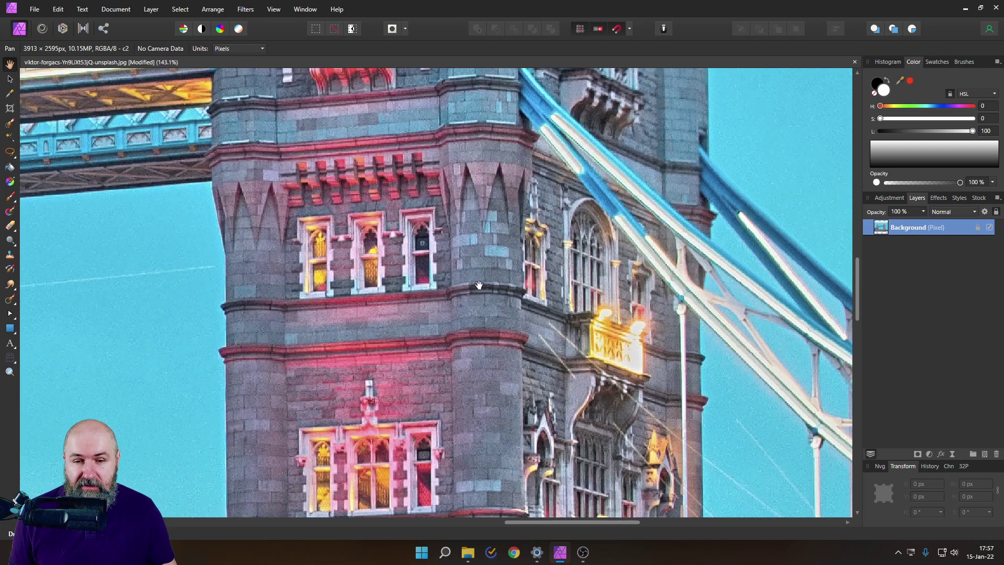
{"action": "scroll", "coordinate": [449, 281], "scroll_direction": "down", "scroll_amount": 3}
{"action": "scroll", "coordinate": [449, 281], "scroll_direction": "down", "scroll_amount": 3}
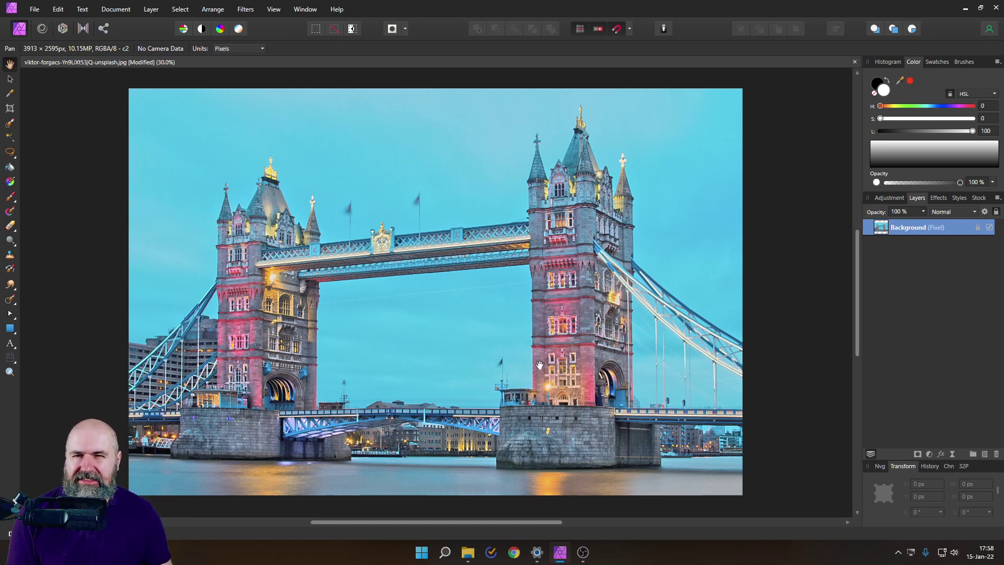
{"action": "left_click", "coordinate": [930, 454]}
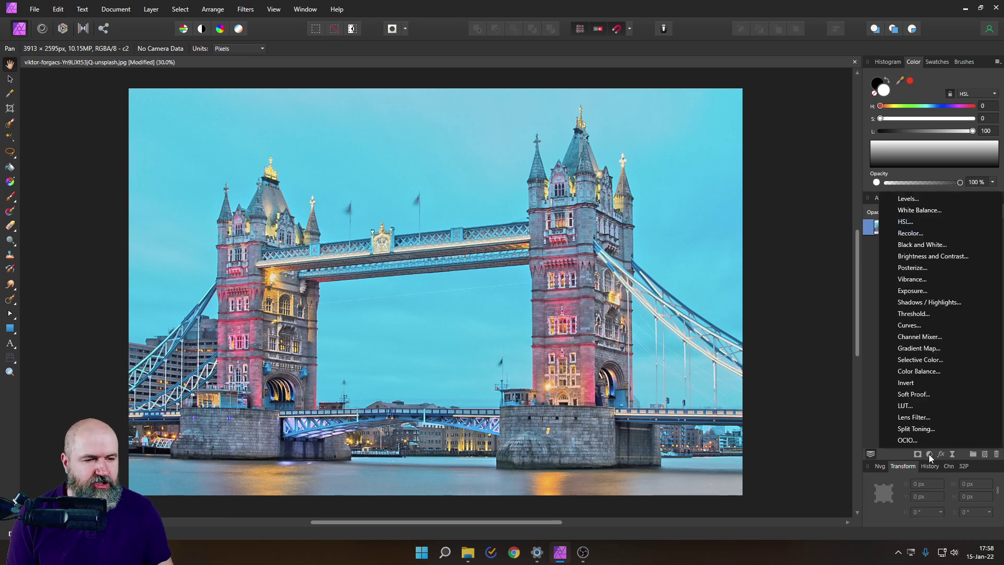
{"action": "left_click", "coordinate": [924, 330]}
{"action": "left_click_drag", "start_coordinate": [692, 239], "coordinate": [773, 217]}
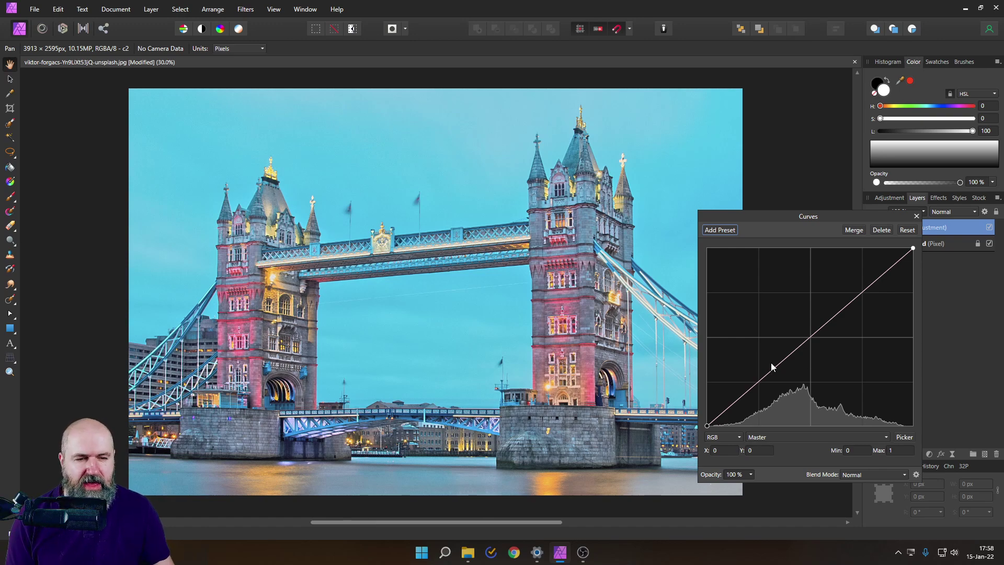
{"action": "mouse_move", "coordinate": [772, 365]}
{"action": "left_mouse_down"}
{"action": "mouse_move", "coordinate": [782, 383]}
{"action": "mouse_move", "coordinate": [764, 358]}
{"action": "mouse_move", "coordinate": [778, 385]}
{"action": "mouse_move", "coordinate": [771, 363]}
{"action": "mouse_move", "coordinate": [765, 378]}
{"action": "left_mouse_up"}
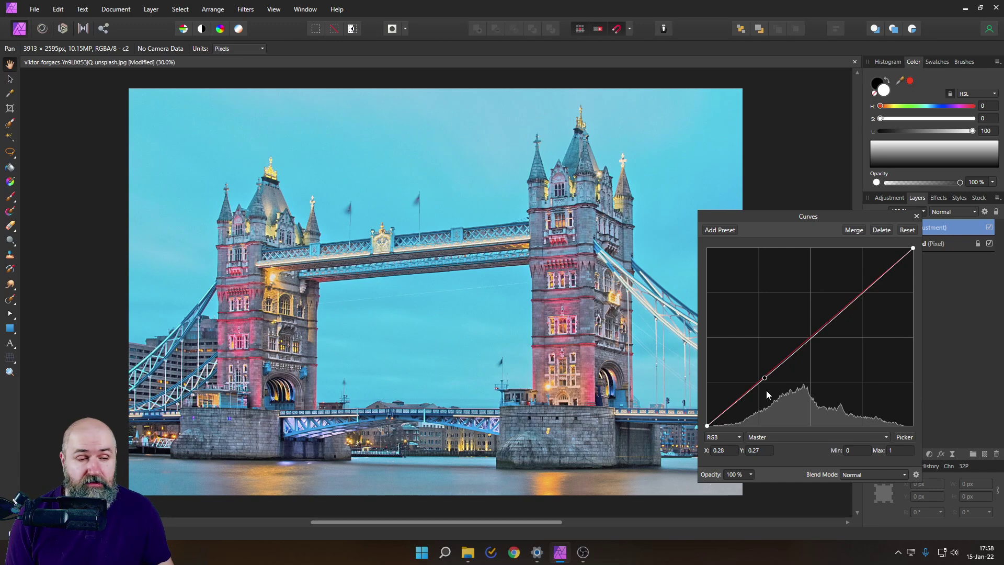
{"action": "key", "text": "Delete"}
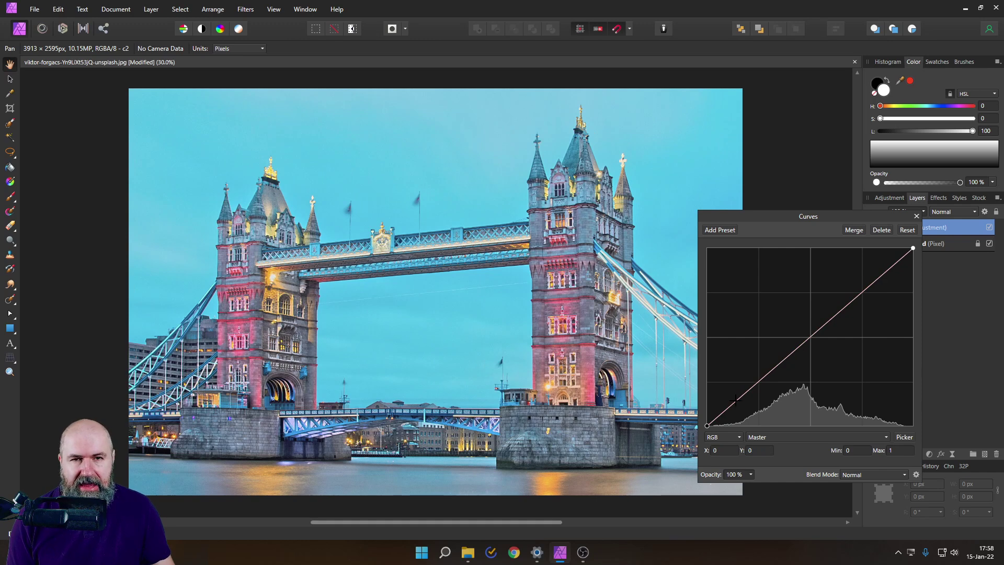
{"action": "left_click", "coordinate": [903, 438]}
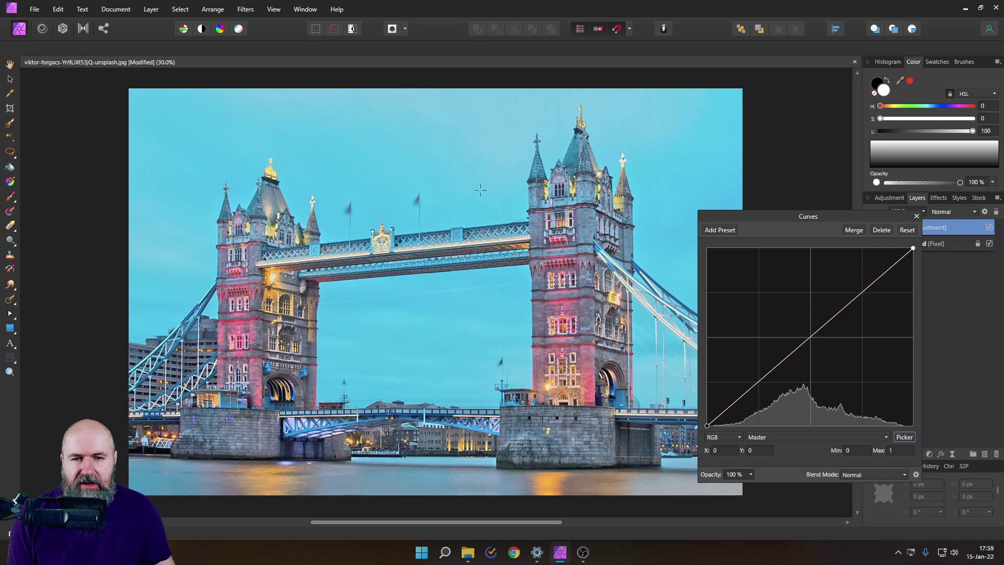
{"action": "mouse_move", "coordinate": [476, 191]}
{"action": "left_mouse_down"}
{"action": "mouse_move", "coordinate": [481, 208]}
{"action": "mouse_move", "coordinate": [477, 170]}
{"action": "mouse_move", "coordinate": [482, 193]}
{"action": "left_mouse_up"}
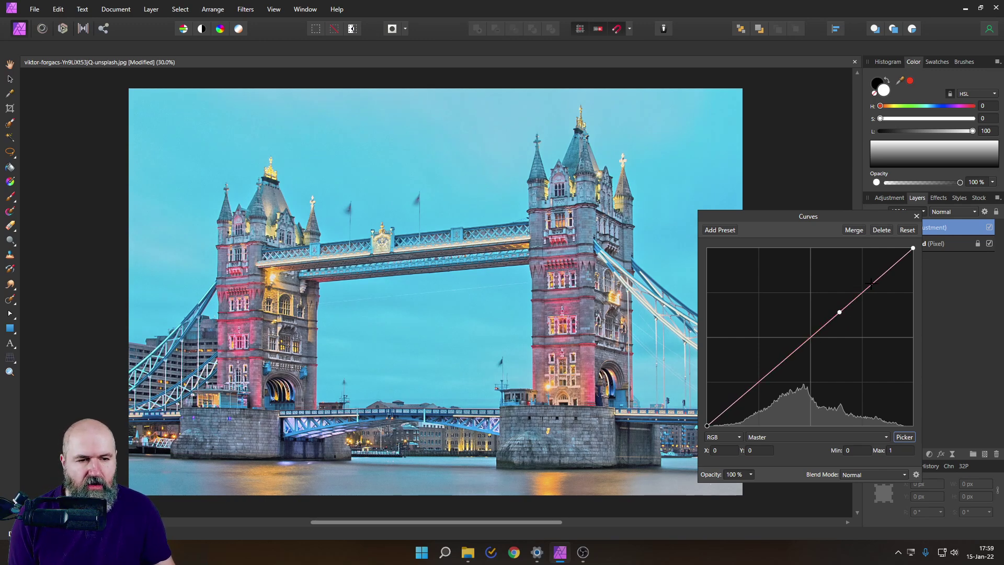
{"action": "left_click", "coordinate": [541, 318]}
{"action": "left_click_drag", "start_coordinate": [539, 316], "coordinate": [540, 317]}
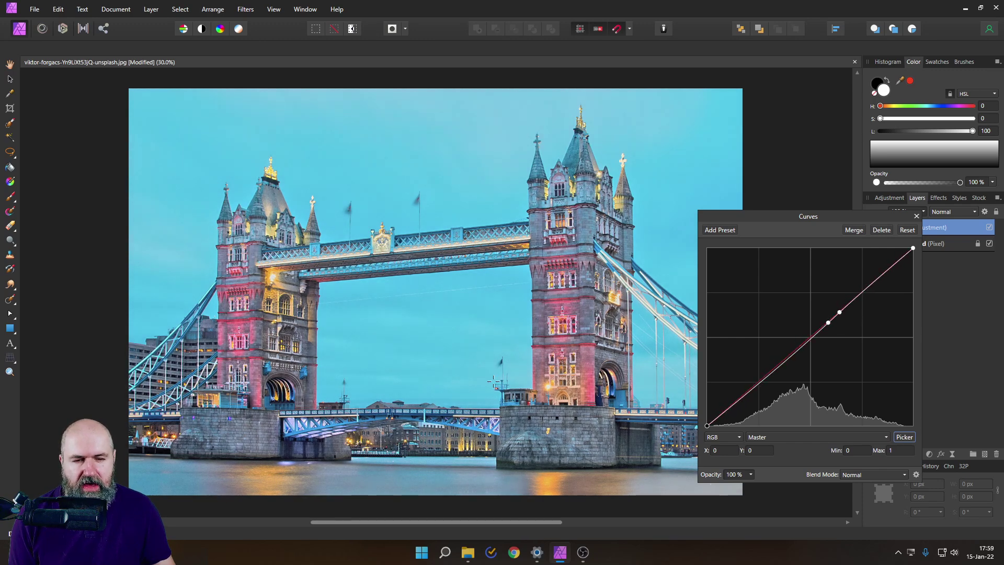
{"action": "left_click", "coordinate": [509, 454]}
{"action": "left_click_drag", "start_coordinate": [509, 454], "coordinate": [505, 460]}
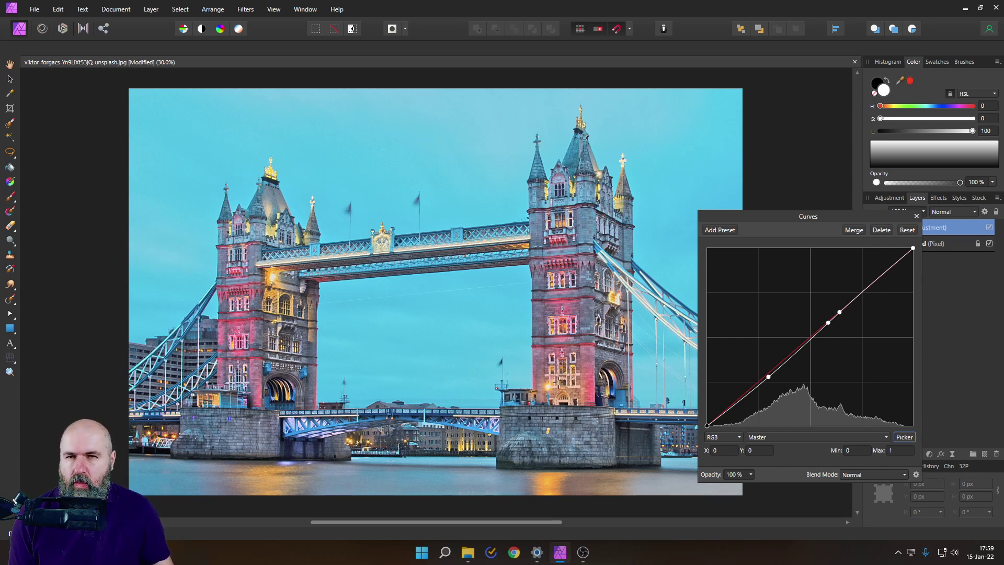
{"action": "left_click", "coordinate": [906, 231]}
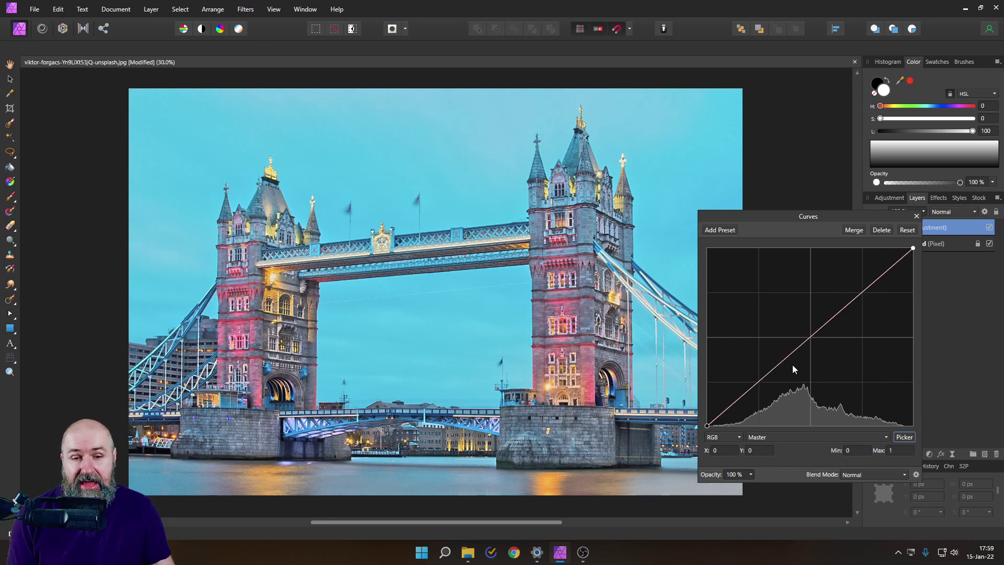
Step: Bend the curve down through two points, move the black point right and lower the white point to 0.962
{"action": "left_click_drag", "start_coordinate": [776, 369], "coordinate": [777, 381]}
{"action": "left_click_drag", "start_coordinate": [846, 320], "coordinate": [865, 320]}
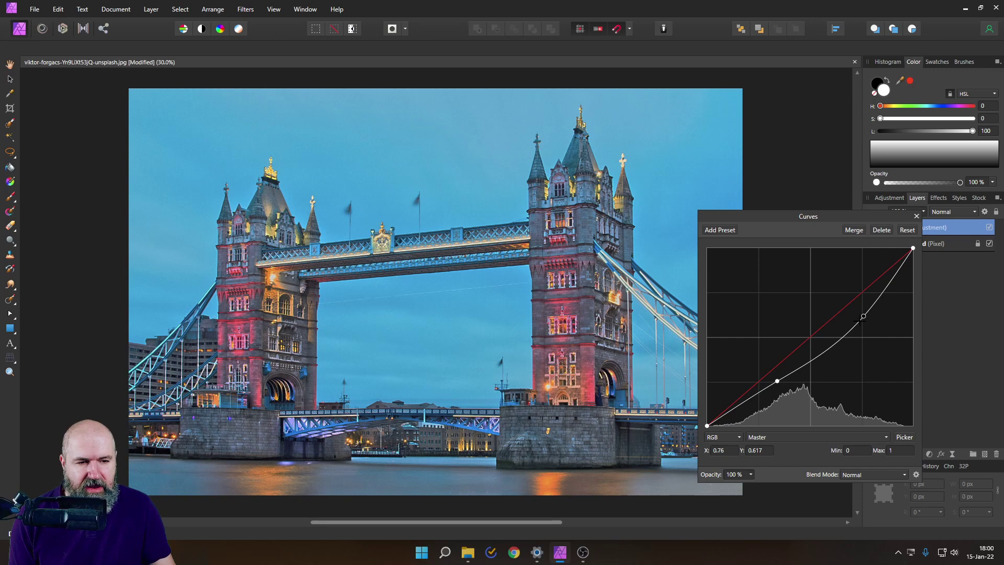
{"action": "left_click", "coordinate": [777, 382]}
{"action": "left_click_drag", "start_coordinate": [777, 383], "coordinate": [773, 390]}
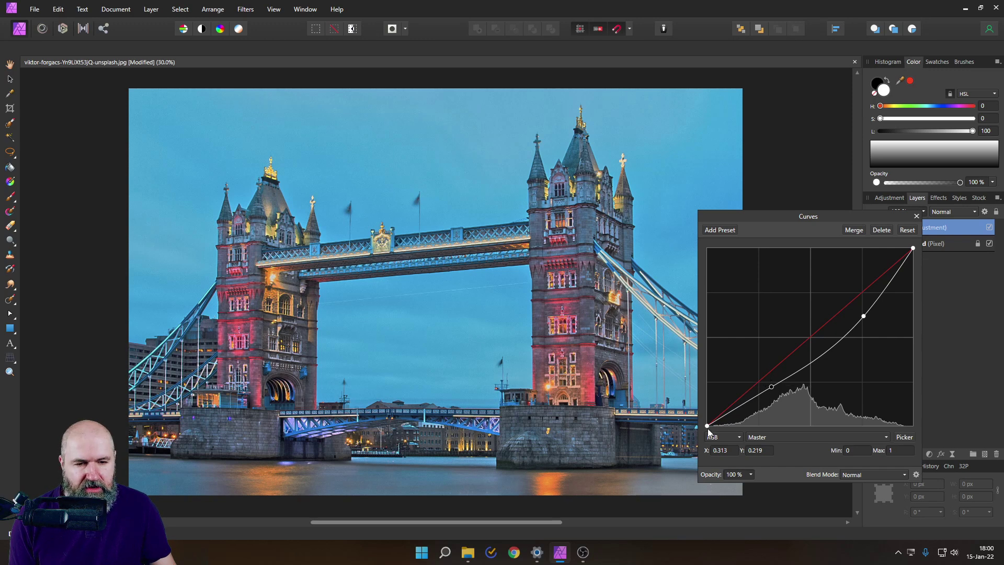
{"action": "mouse_move", "coordinate": [708, 427]}
{"action": "left_mouse_down"}
{"action": "mouse_move", "coordinate": [730, 432]}
{"action": "mouse_move", "coordinate": [721, 431]}
{"action": "left_mouse_up"}
{"action": "left_click_drag", "start_coordinate": [772, 387], "coordinate": [775, 392]}
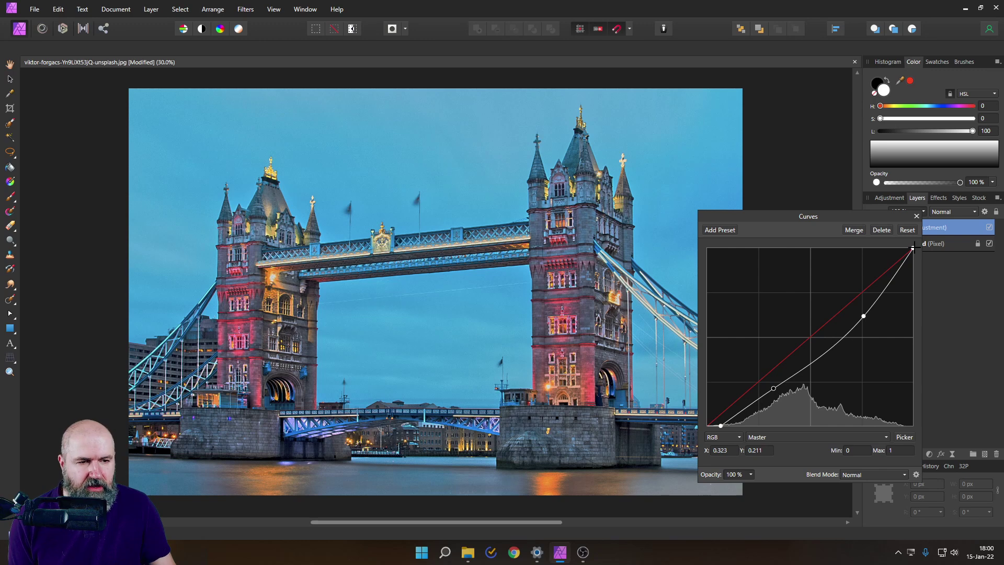
{"action": "mouse_move", "coordinate": [915, 249]}
{"action": "left_mouse_down"}
{"action": "mouse_move", "coordinate": [924, 284]}
{"action": "mouse_move", "coordinate": [926, 256]}
{"action": "left_mouse_up"}
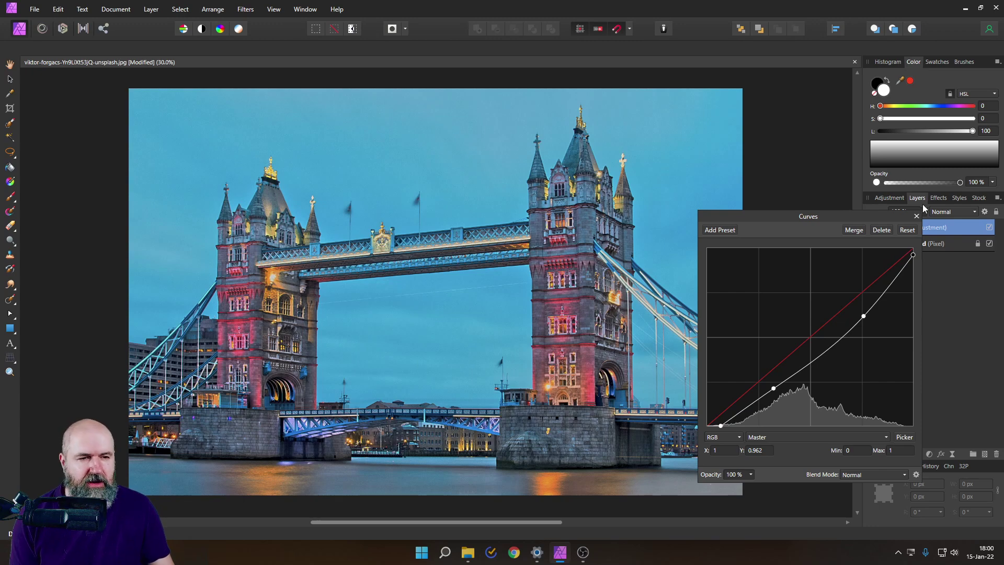
{"action": "left_click", "coordinate": [916, 216]}
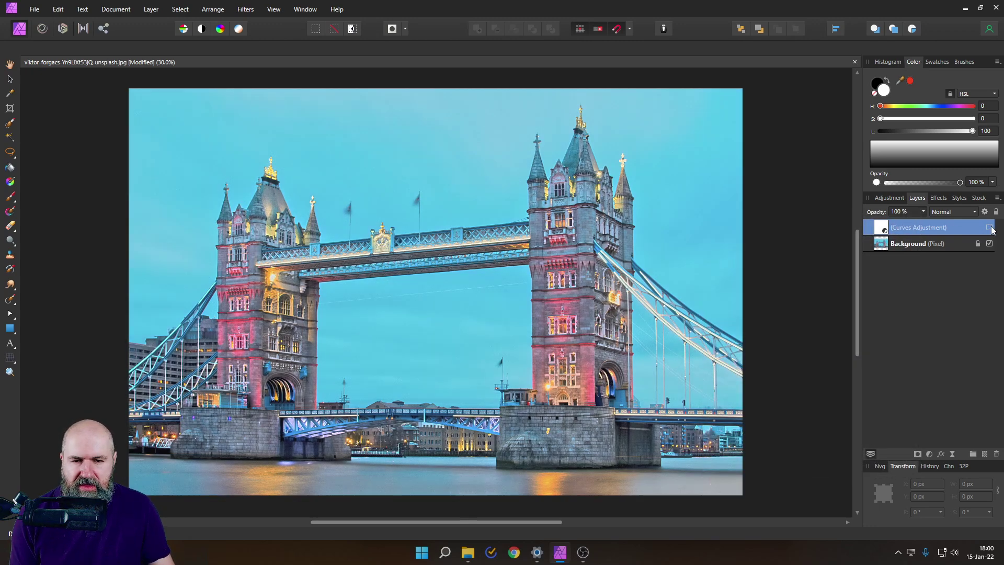
Step: Toggle the Curves layer's visibility off and back on to compare, leaving it visible
{"action": "left_click", "coordinate": [991, 228]}
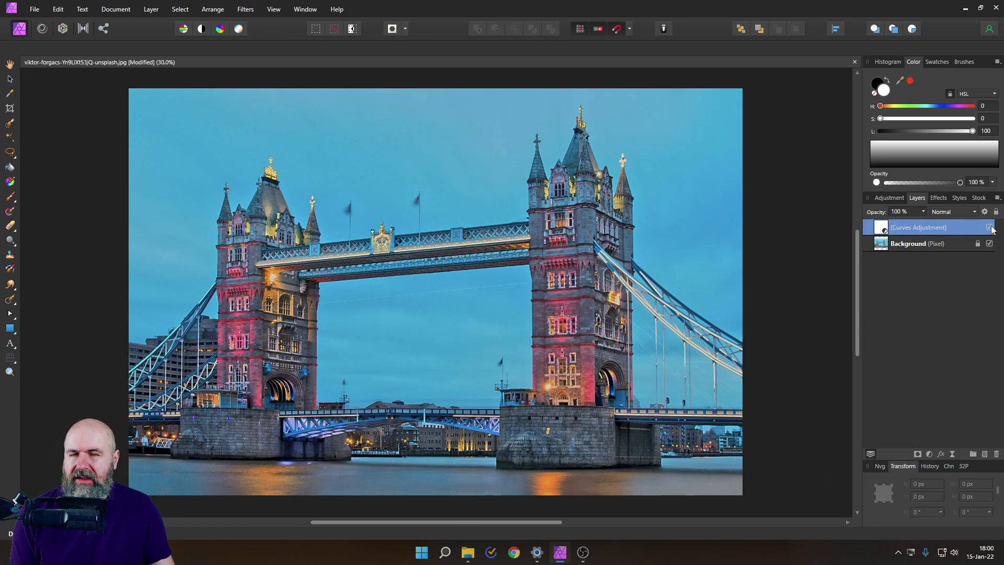
{"action": "left_click", "coordinate": [991, 229]}
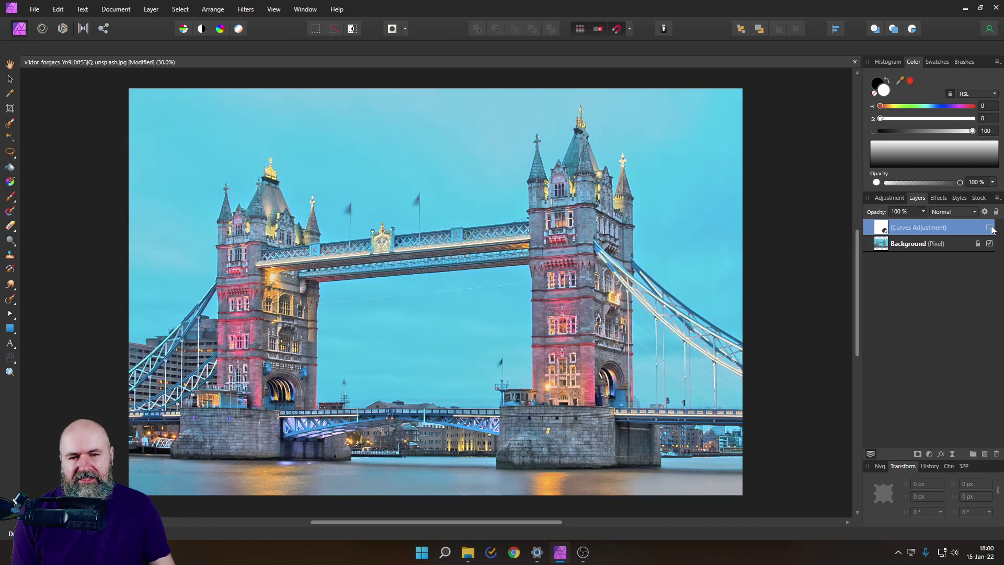
{"action": "left_click", "coordinate": [992, 229]}
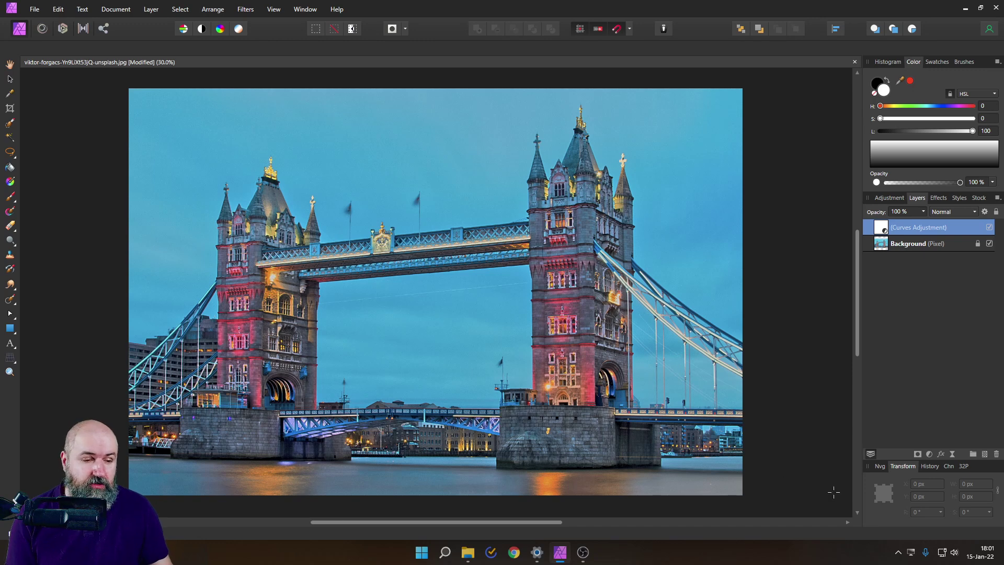
Step: Add a Brightness / Contrast layer with Contrast 18% and Brightness −2%, then close its settings
{"action": "left_click", "coordinate": [930, 454]}
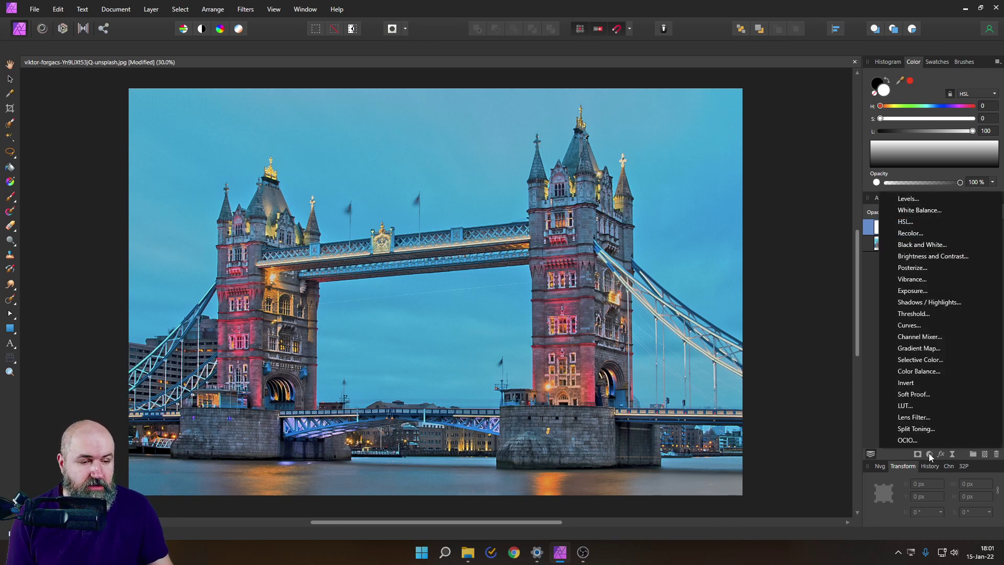
{"action": "left_click", "coordinate": [931, 256]}
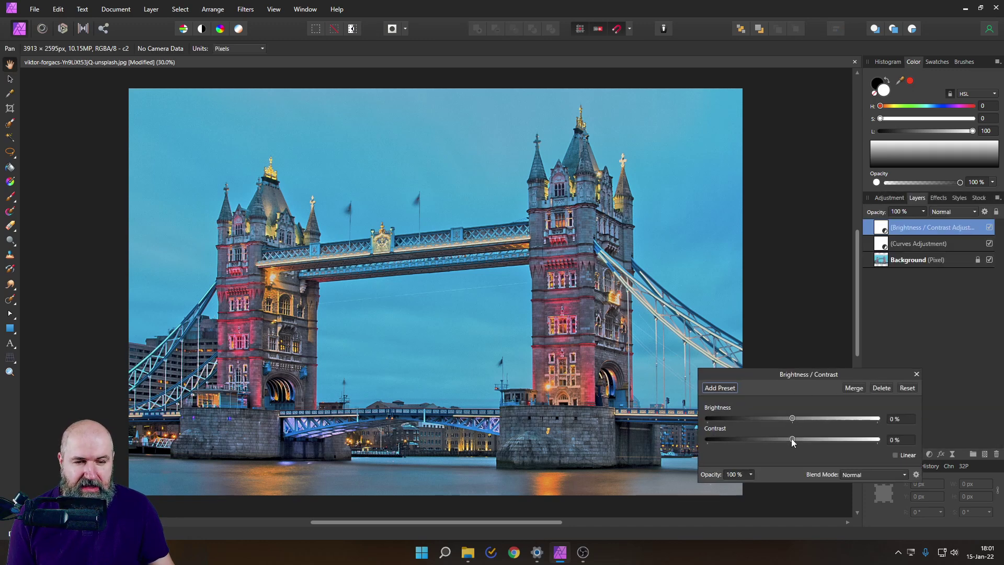
{"action": "left_click_drag", "start_coordinate": [792, 439], "coordinate": [808, 438]}
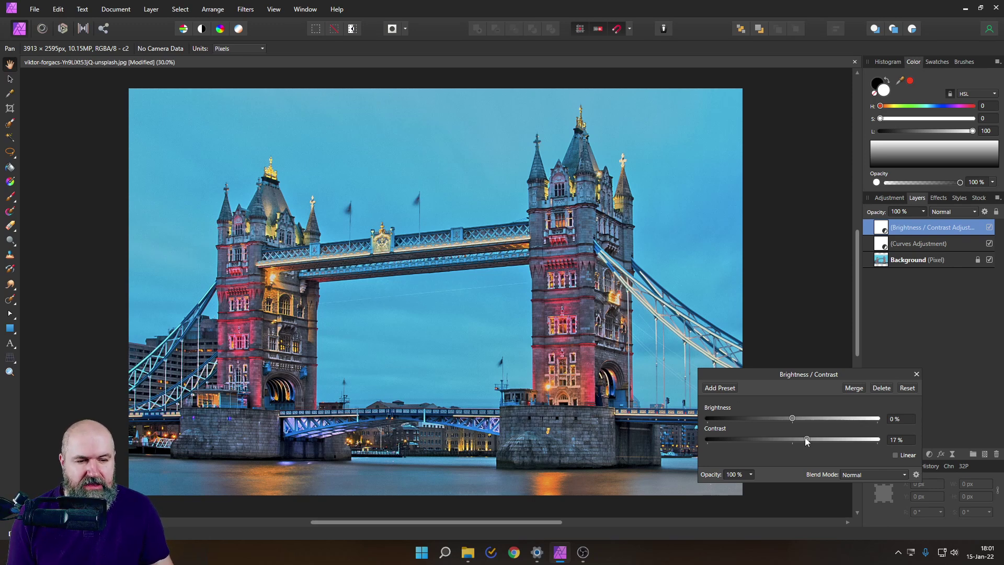
{"action": "left_click_drag", "start_coordinate": [807, 439], "coordinate": [808, 440]}
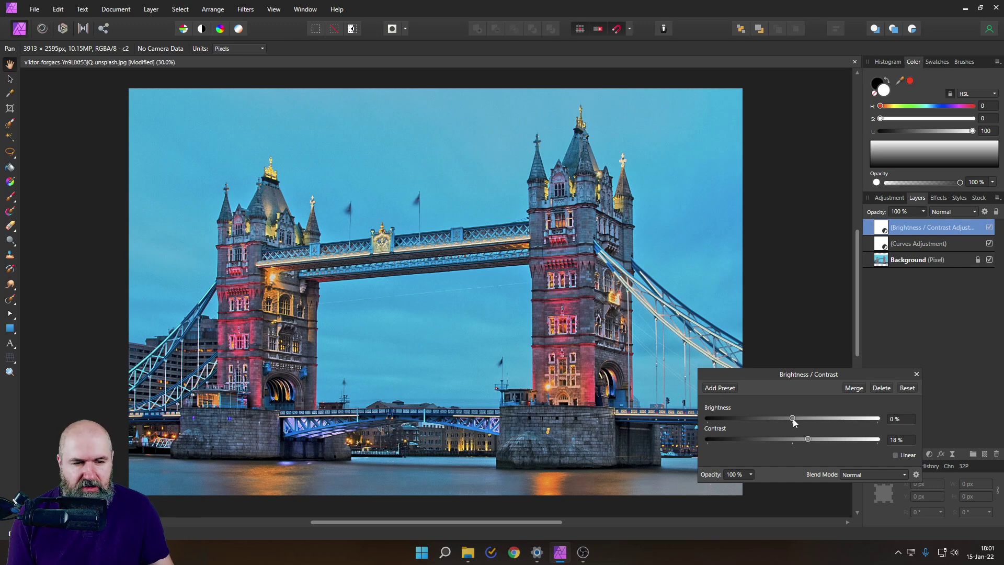
{"action": "left_click_drag", "start_coordinate": [793, 418], "coordinate": [792, 418]}
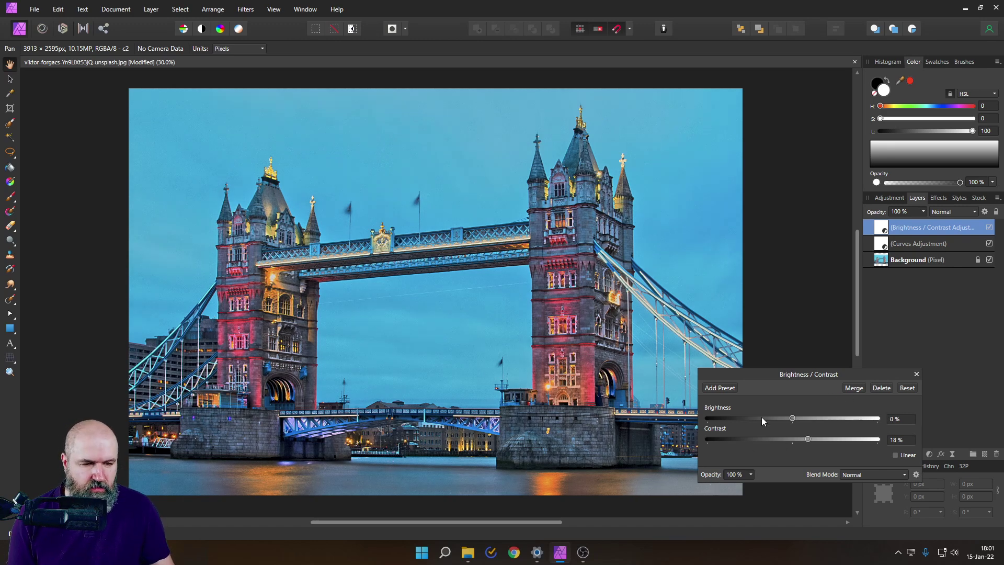
{"action": "left_click_drag", "start_coordinate": [791, 419], "coordinate": [790, 419]}
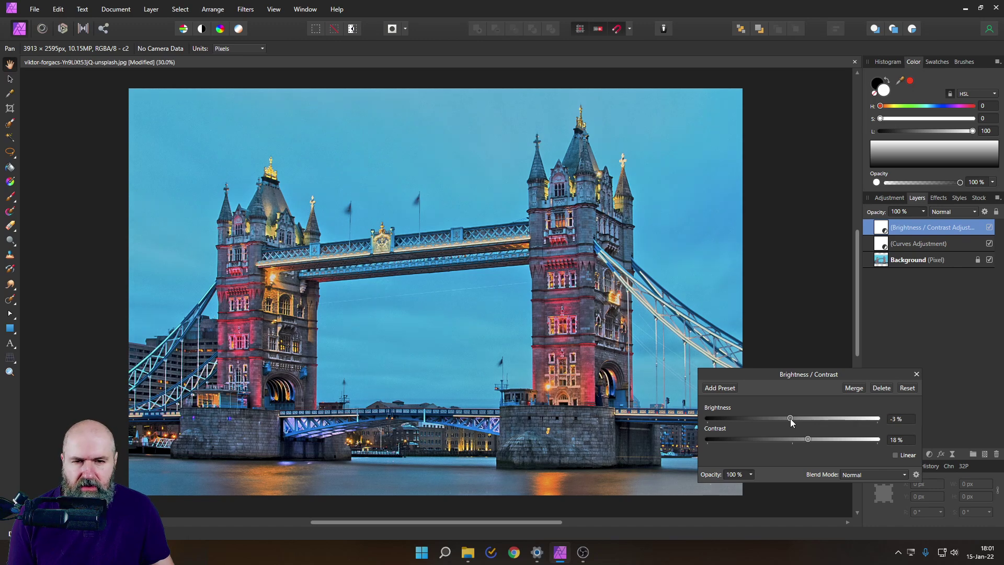
{"action": "left_click", "coordinate": [917, 373]}
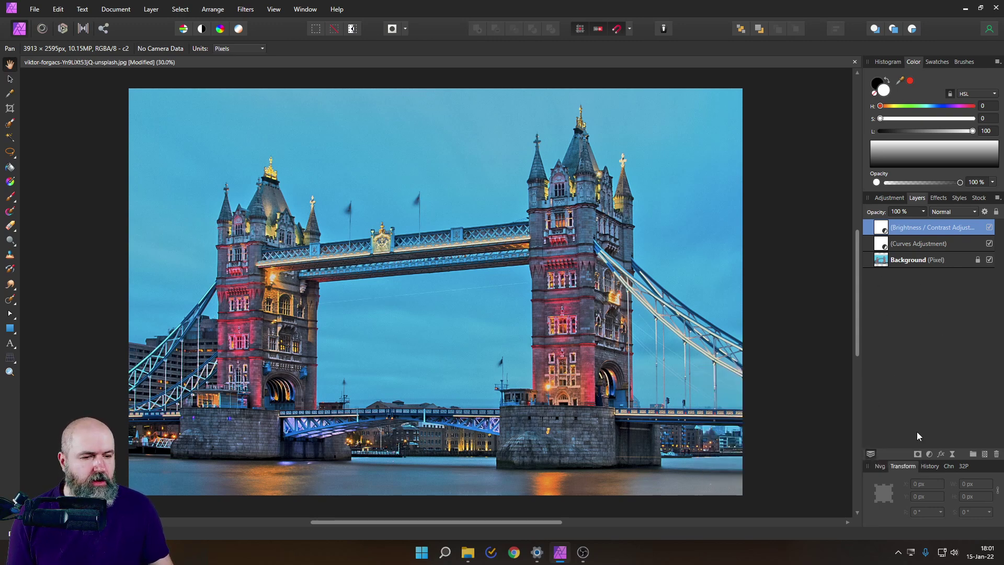
Step: Add a Vibrance layer with Saturation about 26% and Vibrance −13%, then close its settings
{"action": "left_click", "coordinate": [930, 454]}
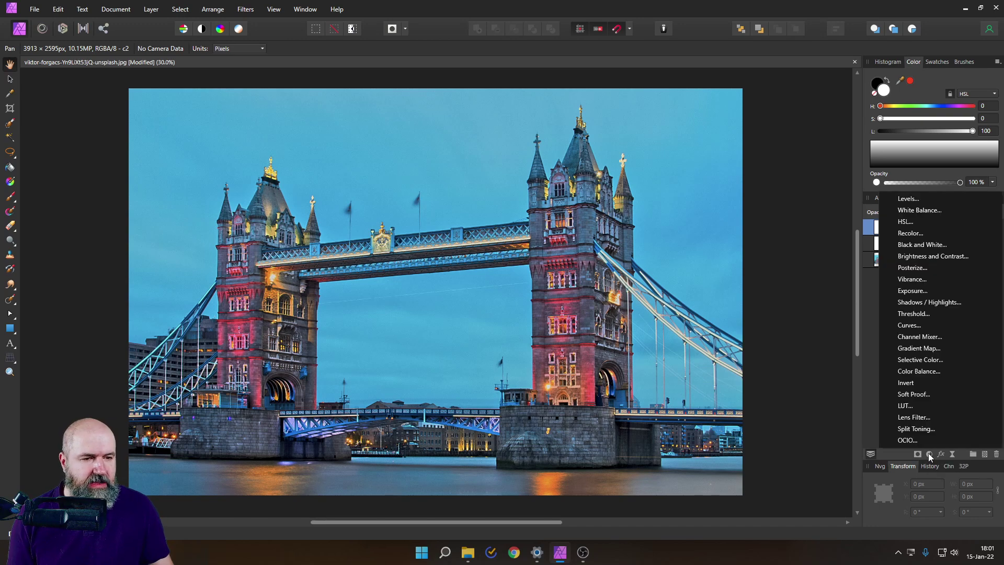
{"action": "left_click", "coordinate": [920, 279]}
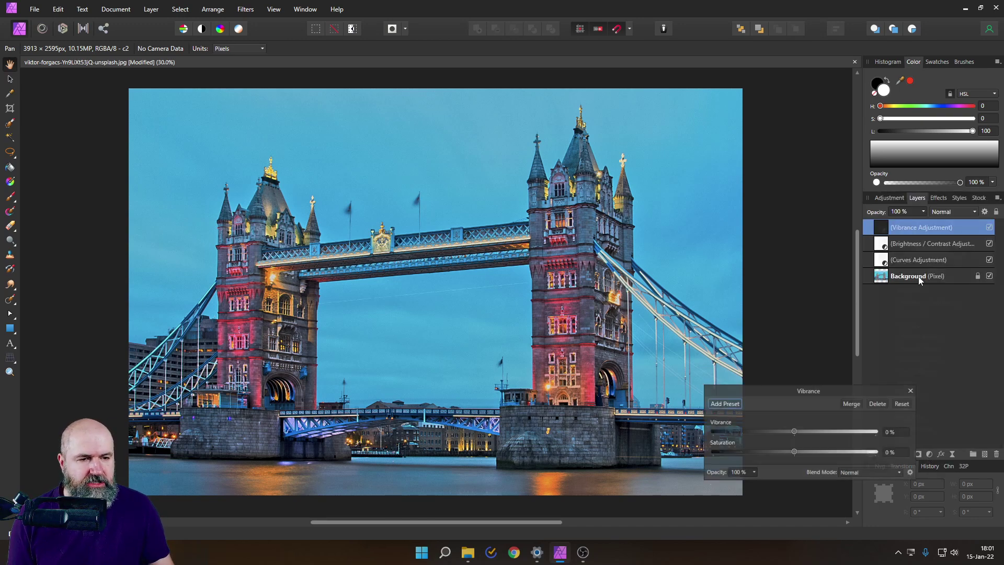
{"action": "left_click_drag", "start_coordinate": [794, 453], "coordinate": [813, 447]}
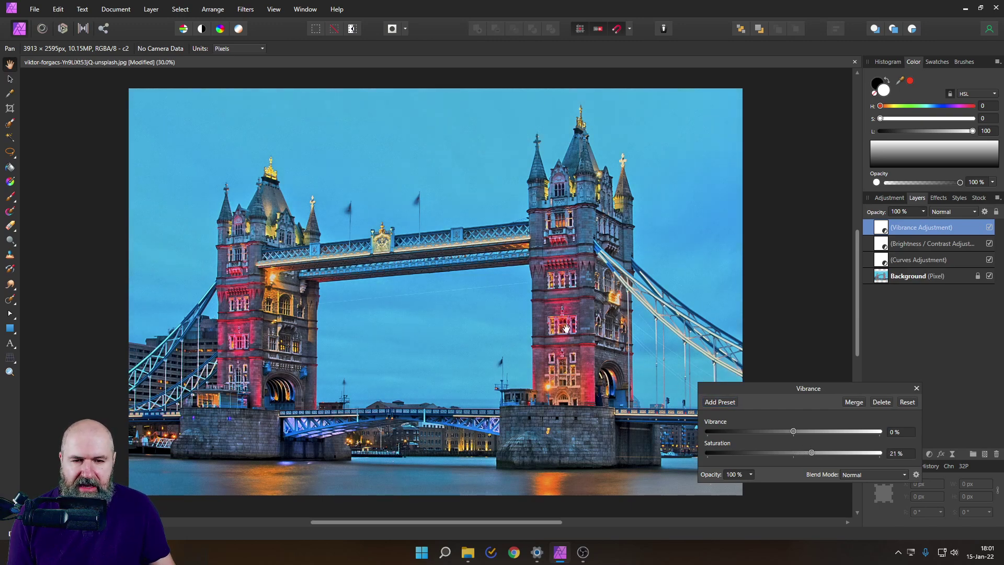
{"action": "mouse_move", "coordinate": [811, 450]}
{"action": "left_mouse_down"}
{"action": "mouse_move", "coordinate": [793, 448]}
{"action": "mouse_move", "coordinate": [813, 451]}
{"action": "left_mouse_up"}
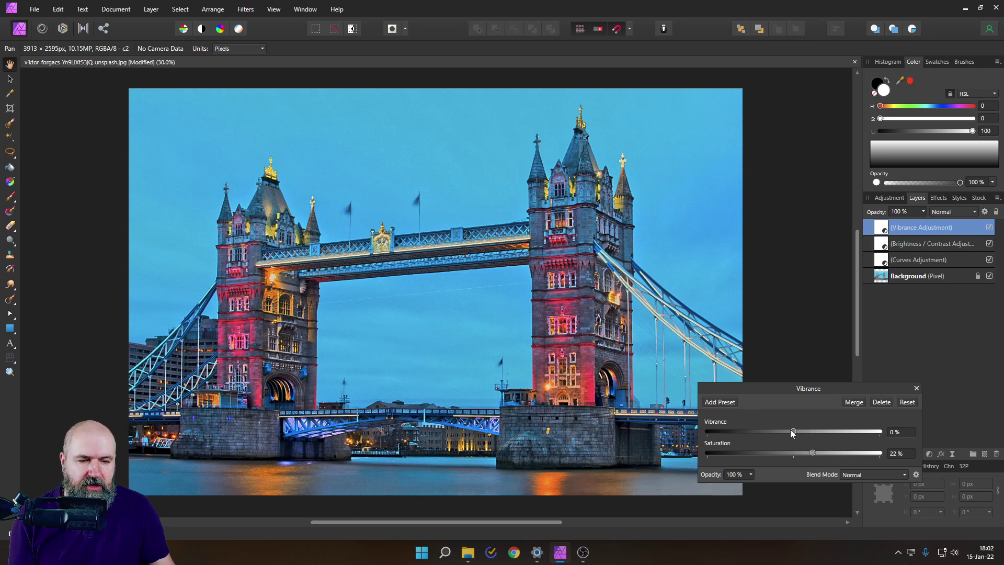
{"action": "mouse_move", "coordinate": [793, 432]}
{"action": "left_mouse_down"}
{"action": "mouse_move", "coordinate": [822, 432]}
{"action": "mouse_move", "coordinate": [773, 433]}
{"action": "mouse_move", "coordinate": [808, 432]}
{"action": "mouse_move", "coordinate": [767, 422]}
{"action": "mouse_move", "coordinate": [794, 426]}
{"action": "mouse_move", "coordinate": [781, 428]}
{"action": "left_mouse_up"}
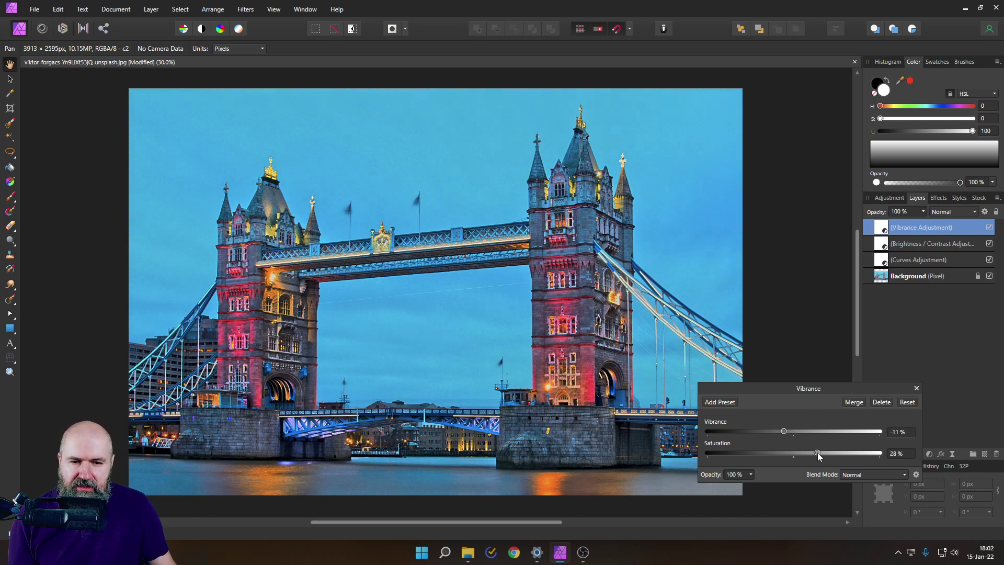
{"action": "left_click_drag", "start_coordinate": [785, 431], "coordinate": [783, 432]}
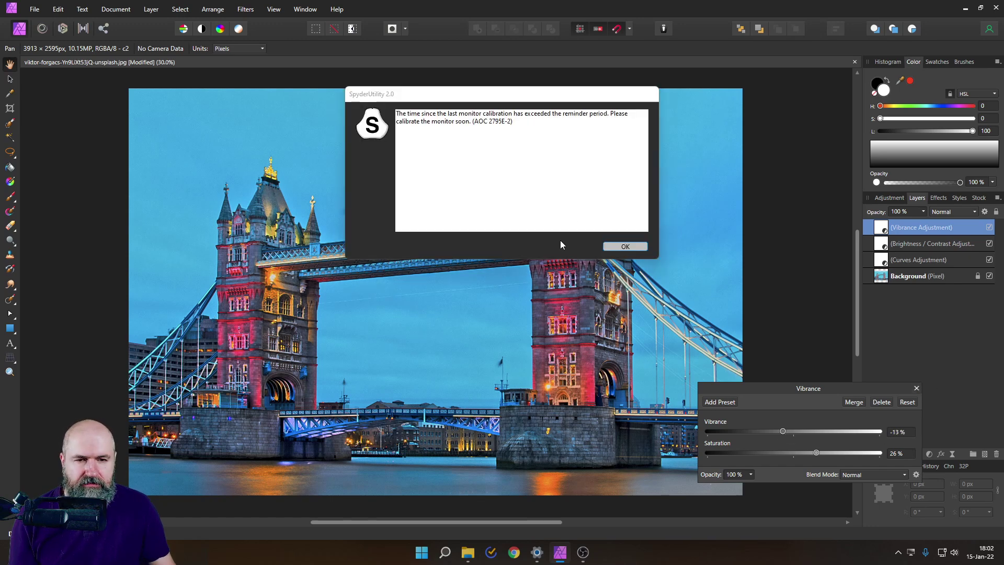
{"action": "left_click", "coordinate": [610, 246]}
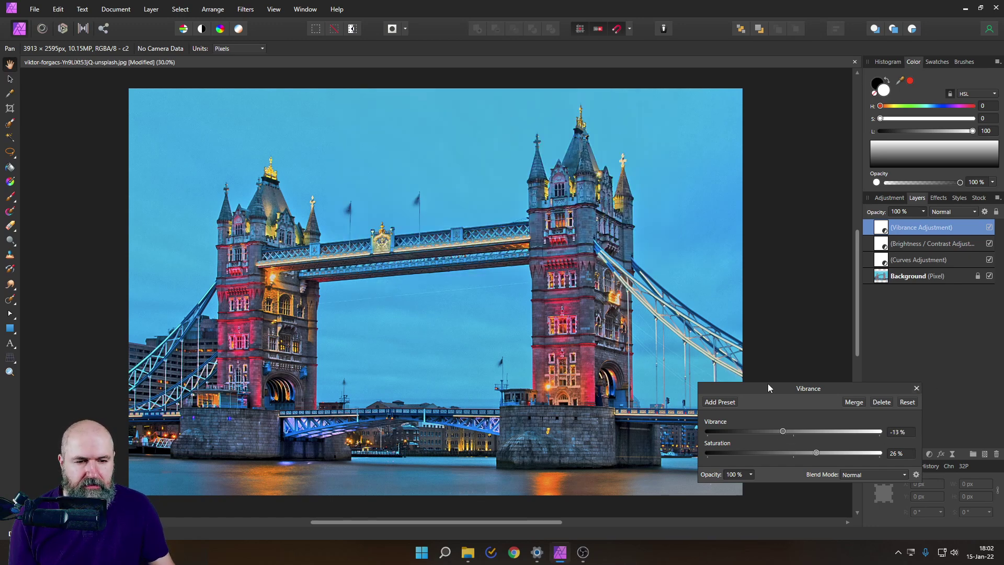
{"action": "left_click", "coordinate": [916, 388]}
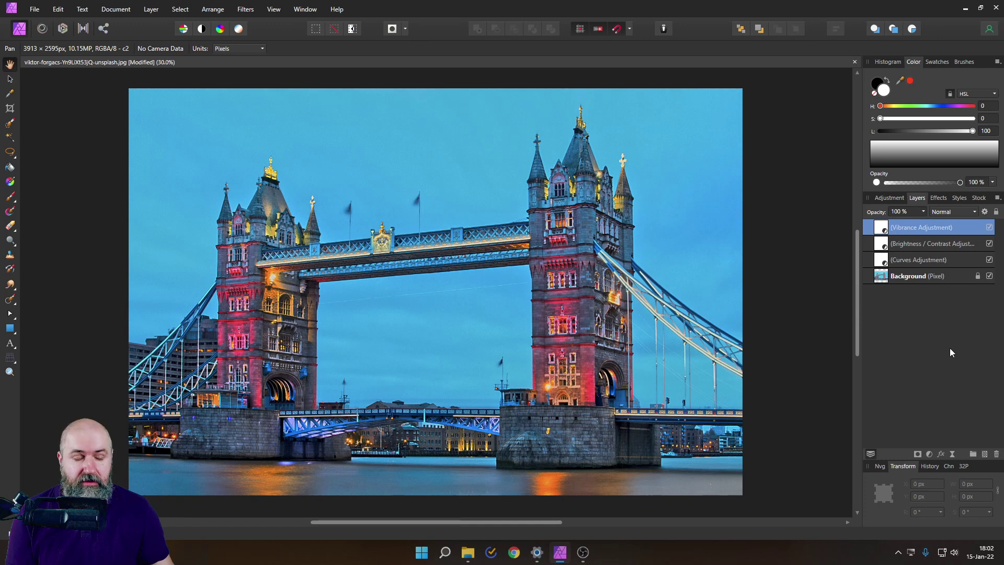
{"action": "left_click", "coordinate": [930, 453]}
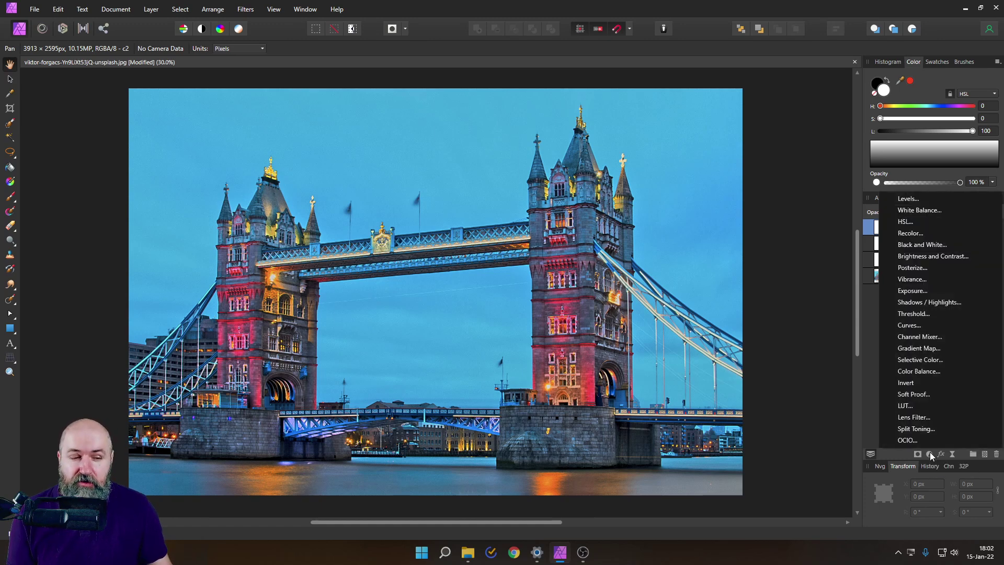
Step: Add a Color Balance layer and, with Midtones kept as the tonal range, set Cyan/Red to −18%
{"action": "left_click", "coordinate": [917, 375]}
{"action": "left_click_drag", "start_coordinate": [783, 319], "coordinate": [711, 290]}
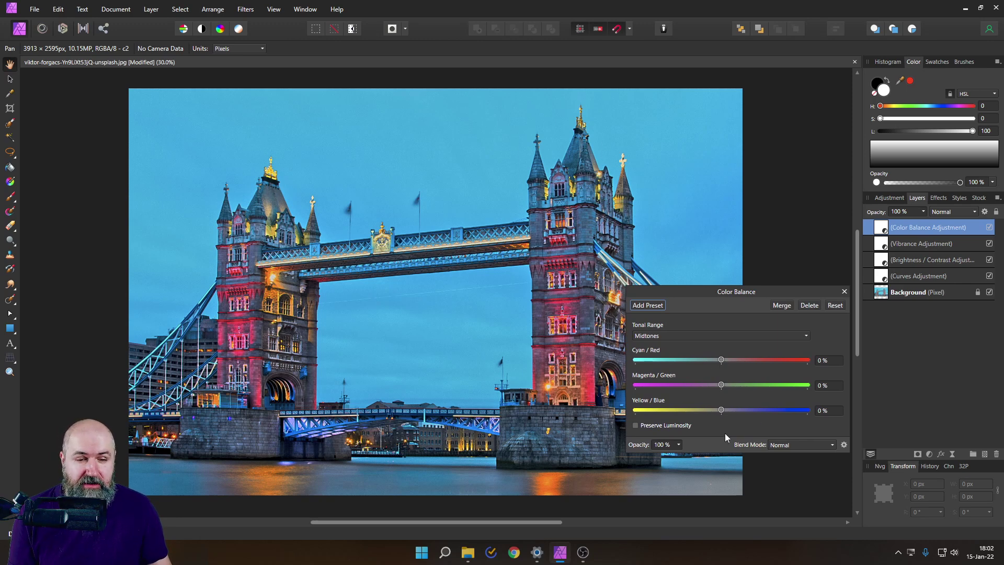
{"action": "left_click", "coordinate": [653, 340]}
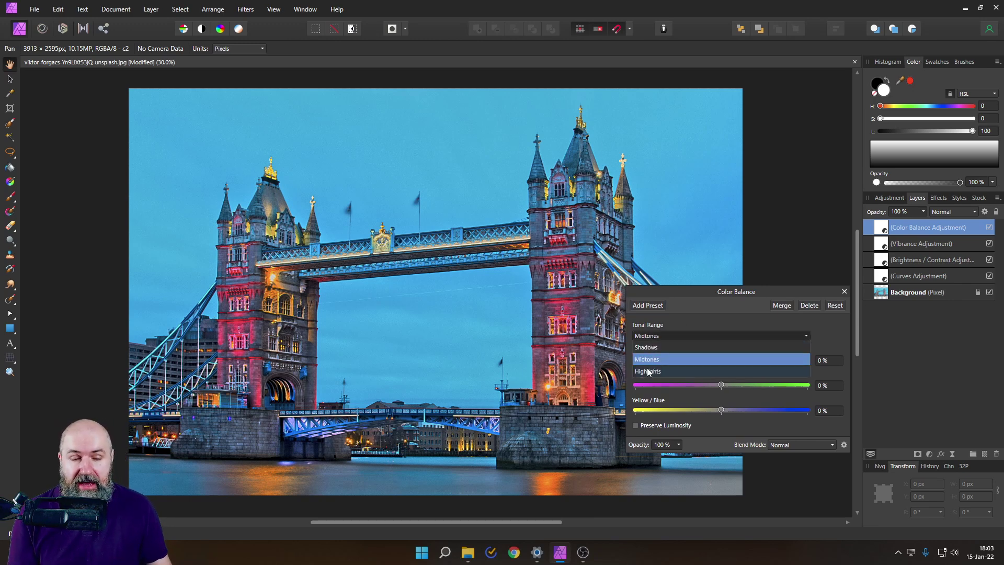
{"action": "left_click", "coordinate": [652, 290]}
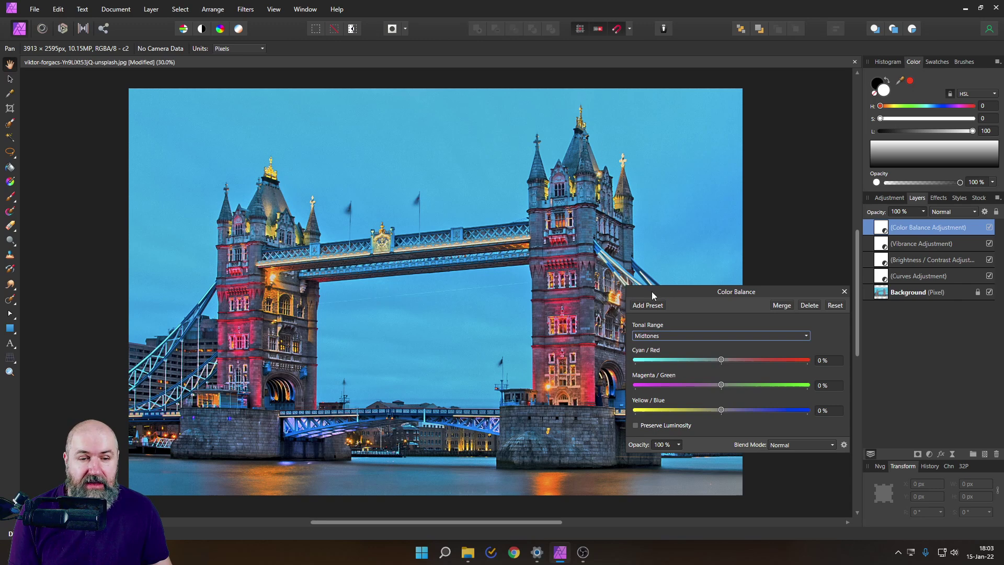
{"action": "left_click_drag", "start_coordinate": [652, 291], "coordinate": [760, 288]}
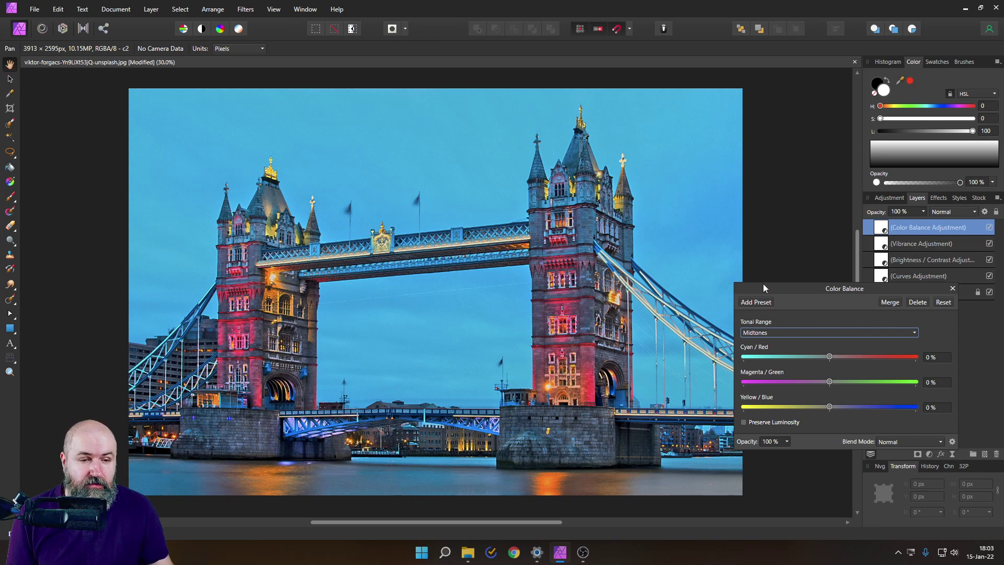
{"action": "left_click_drag", "start_coordinate": [763, 283], "coordinate": [720, 275]}
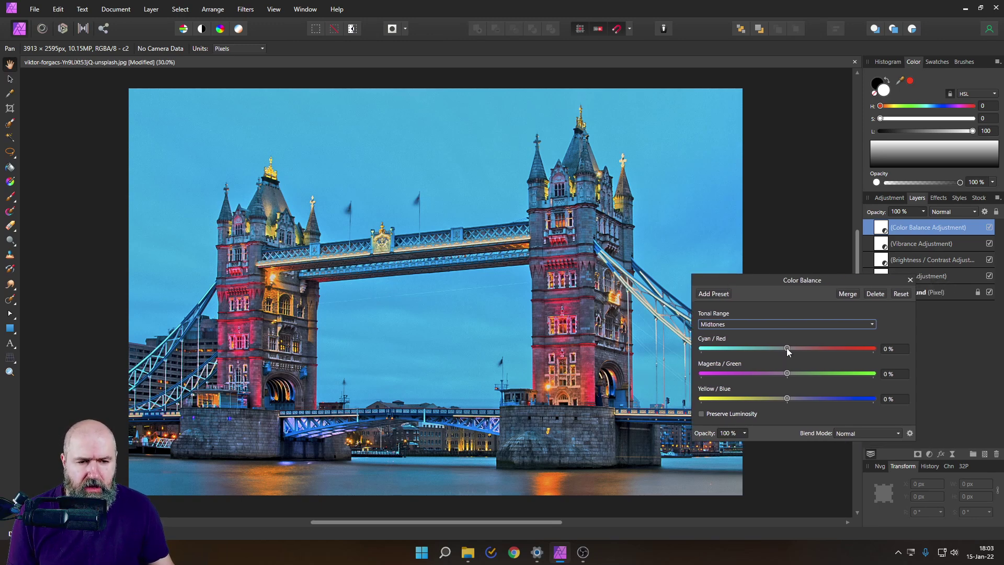
{"action": "mouse_move", "coordinate": [788, 348]}
{"action": "left_mouse_down"}
{"action": "mouse_move", "coordinate": [770, 346]}
{"action": "mouse_move", "coordinate": [811, 340]}
{"action": "mouse_move", "coordinate": [758, 344]}
{"action": "mouse_move", "coordinate": [790, 344]}
{"action": "left_mouse_up"}
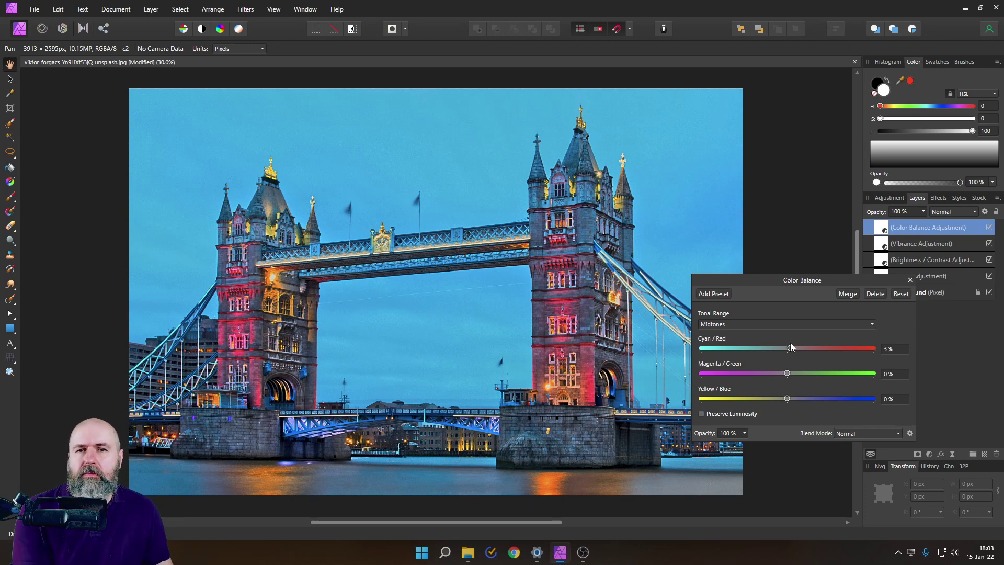
{"action": "mouse_move", "coordinate": [791, 346]}
{"action": "left_mouse_down"}
{"action": "mouse_move", "coordinate": [764, 348]}
{"action": "mouse_move", "coordinate": [815, 349]}
{"action": "mouse_move", "coordinate": [772, 354]}
{"action": "left_mouse_up"}
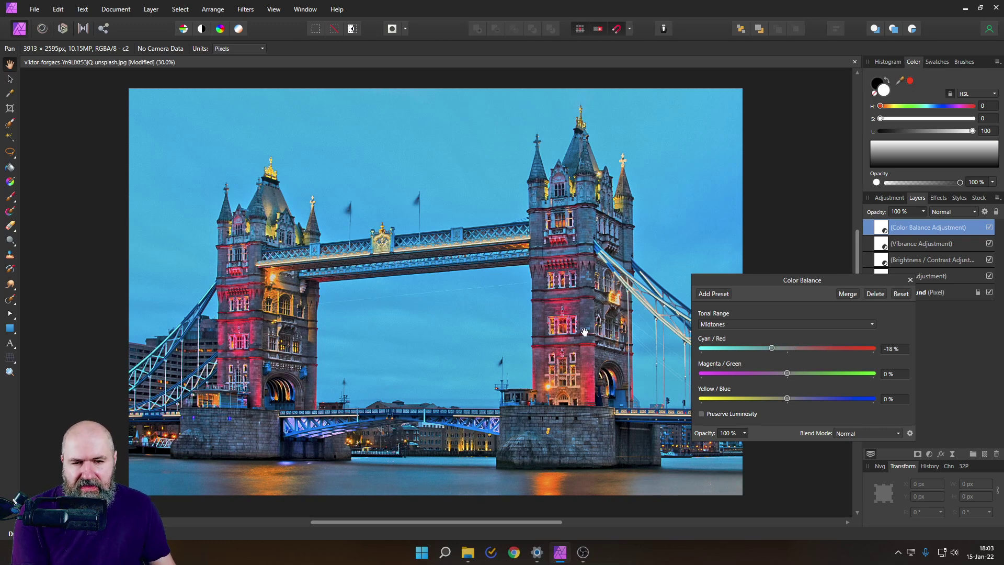
Step: Zoomed on the tower, adjust the midtones Cyan/Red slider to −14%, then fit the photo in view
{"action": "scroll", "coordinate": [588, 325], "scroll_direction": "up", "scroll_amount": 4}
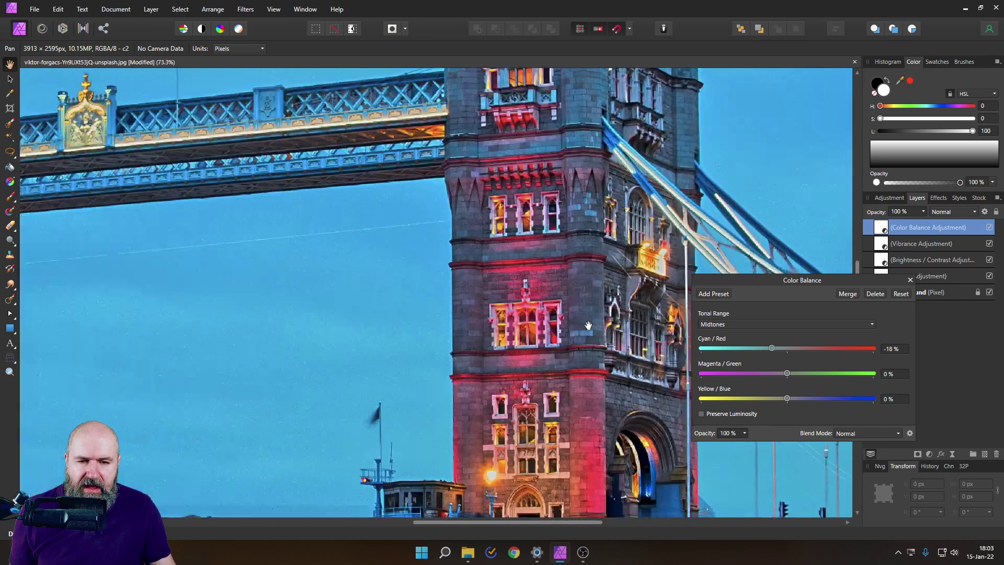
{"action": "left_click_drag", "start_coordinate": [778, 347], "coordinate": [800, 348]}
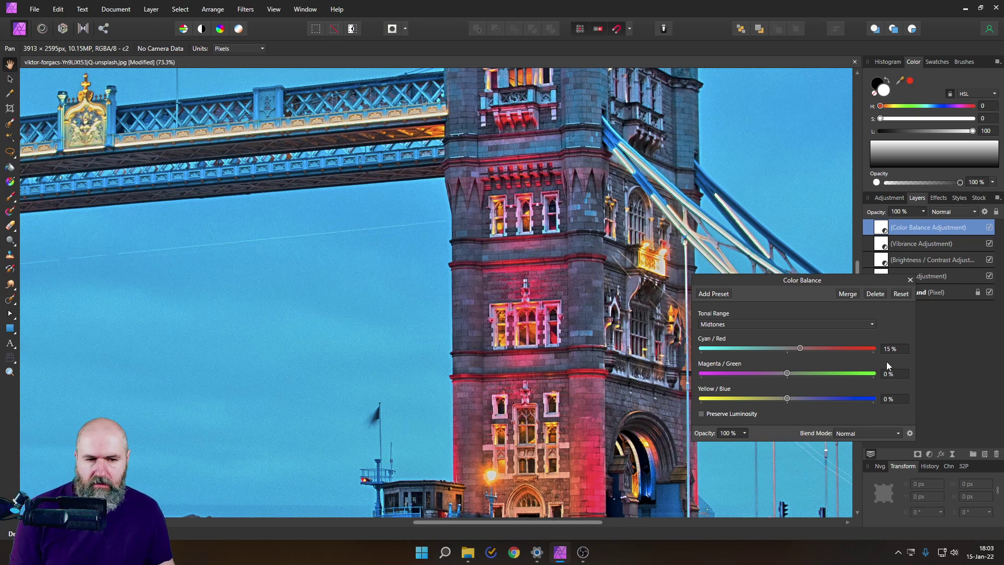
{"action": "left_click_drag", "start_coordinate": [801, 348], "coordinate": [760, 349]}
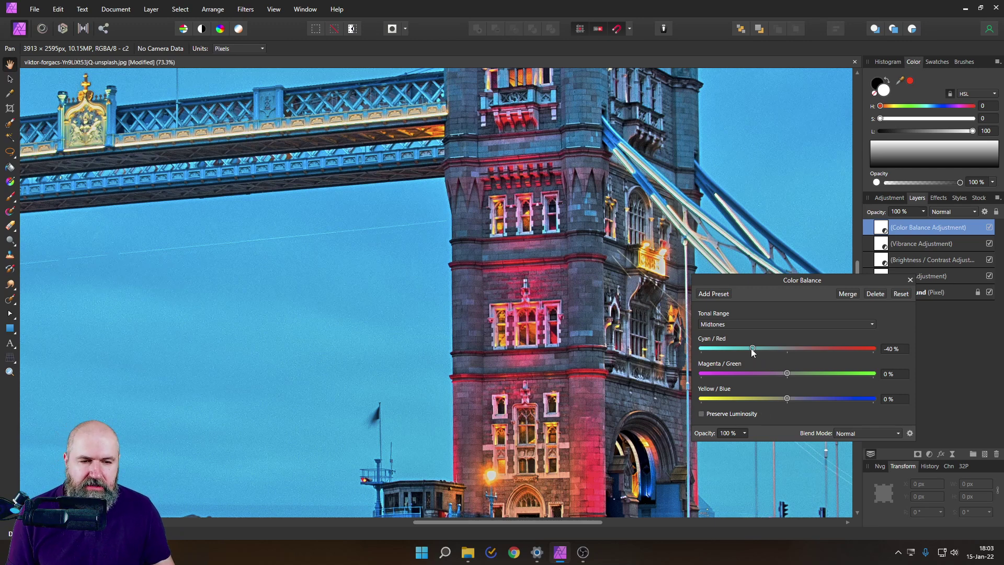
{"action": "mouse_move", "coordinate": [780, 347]}
{"action": "left_mouse_down"}
{"action": "mouse_move", "coordinate": [794, 350]}
{"action": "mouse_move", "coordinate": [776, 350]}
{"action": "left_mouse_up"}
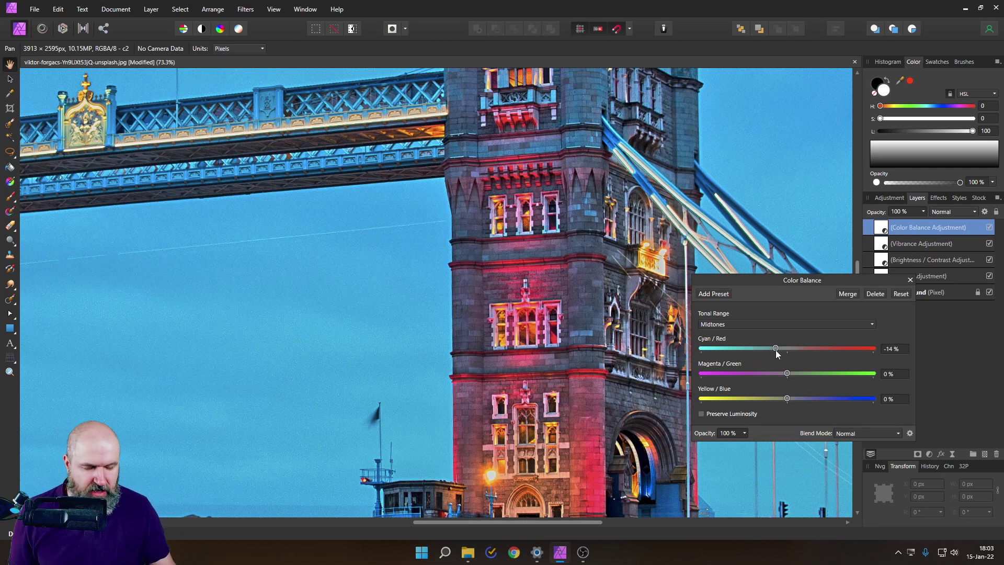
{"action": "key", "text": "ctrl+0"}
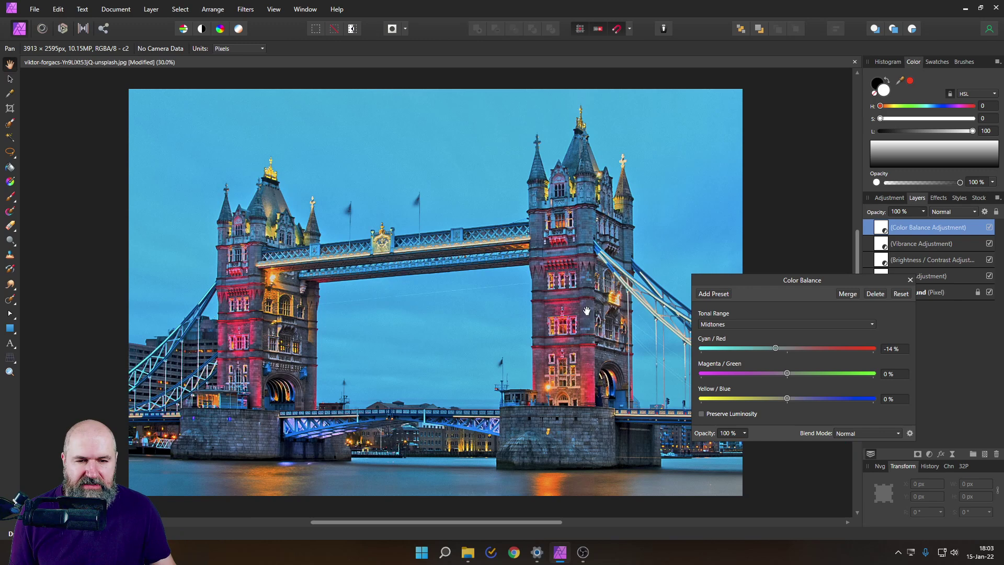
{"action": "scroll", "coordinate": [597, 311], "scroll_direction": "up", "scroll_amount": 1}
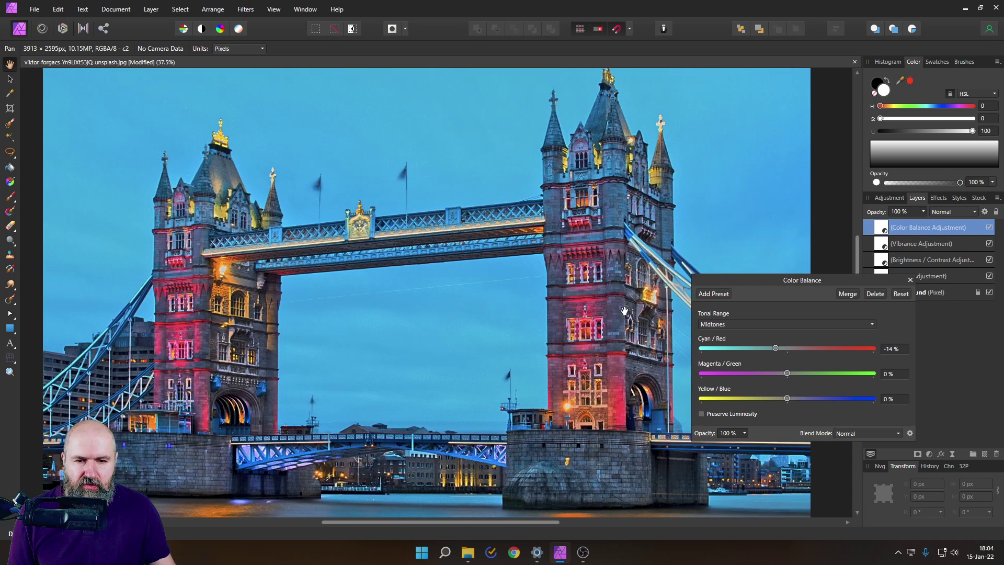
Step: Set the midtones Magenta/Green to −8% and Yellow/Blue to 11%
{"action": "mouse_move", "coordinate": [788, 376]}
{"action": "left_mouse_down"}
{"action": "mouse_move", "coordinate": [800, 372]}
{"action": "mouse_move", "coordinate": [785, 372]}
{"action": "left_mouse_up"}
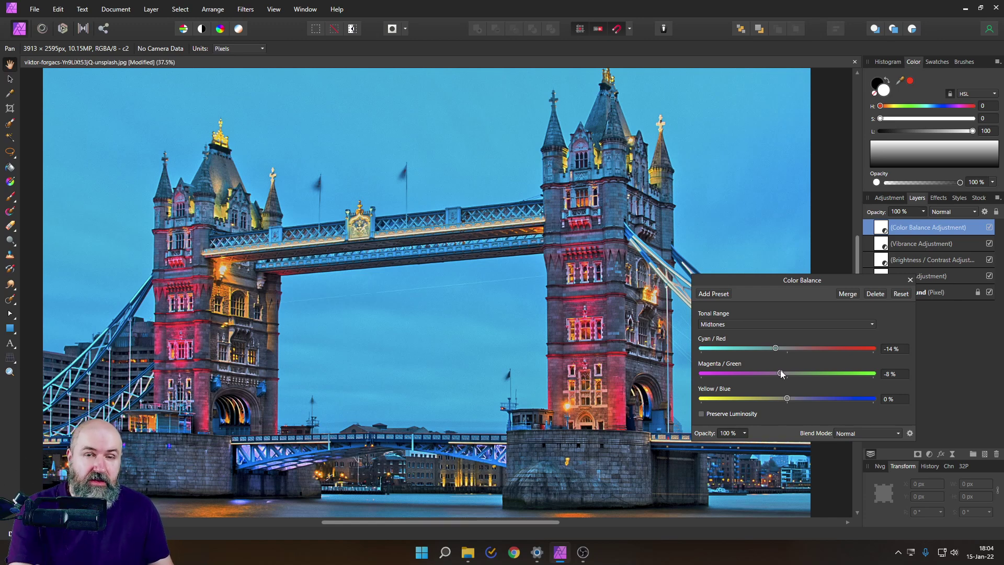
{"action": "left_click_drag", "start_coordinate": [791, 398], "coordinate": [724, 403]}
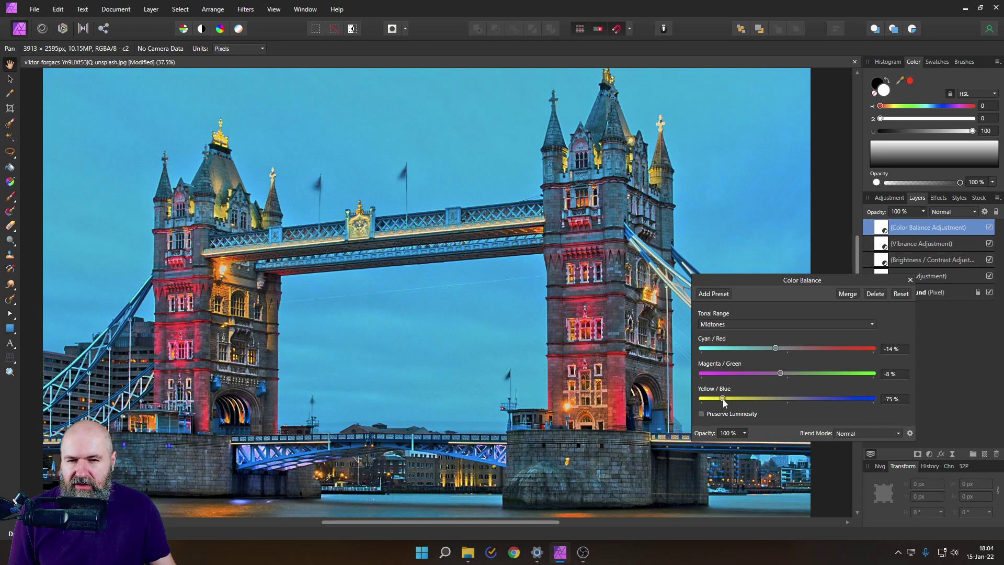
{"action": "left_click_drag", "start_coordinate": [725, 401], "coordinate": [799, 401]}
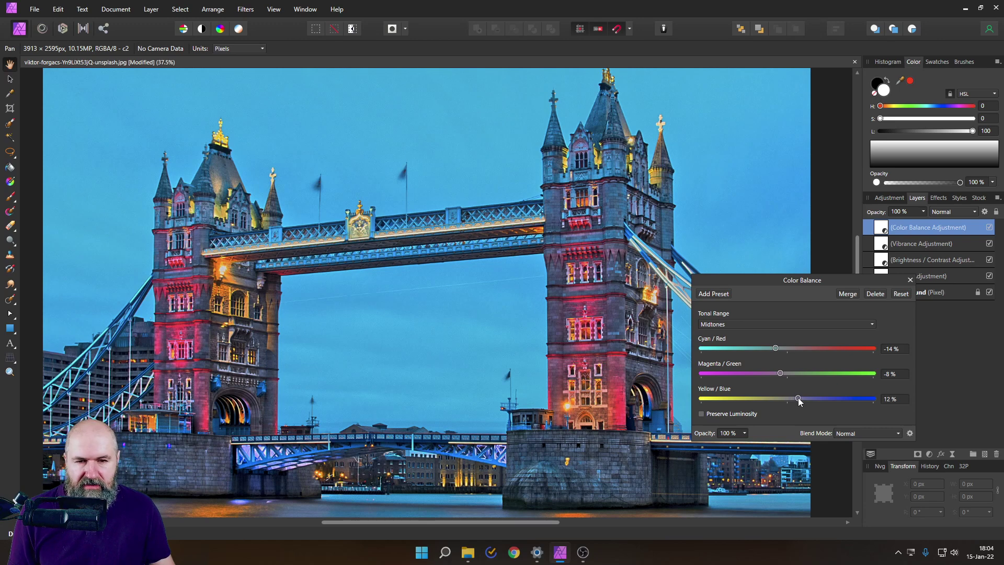
{"action": "left_click", "coordinate": [740, 325]}
Step: Switch Tonal Range to Shadows and set Cyan/Red 18%, Magenta/Green −9%, Yellow/Blue −9%
{"action": "left_click", "coordinate": [726, 335]}
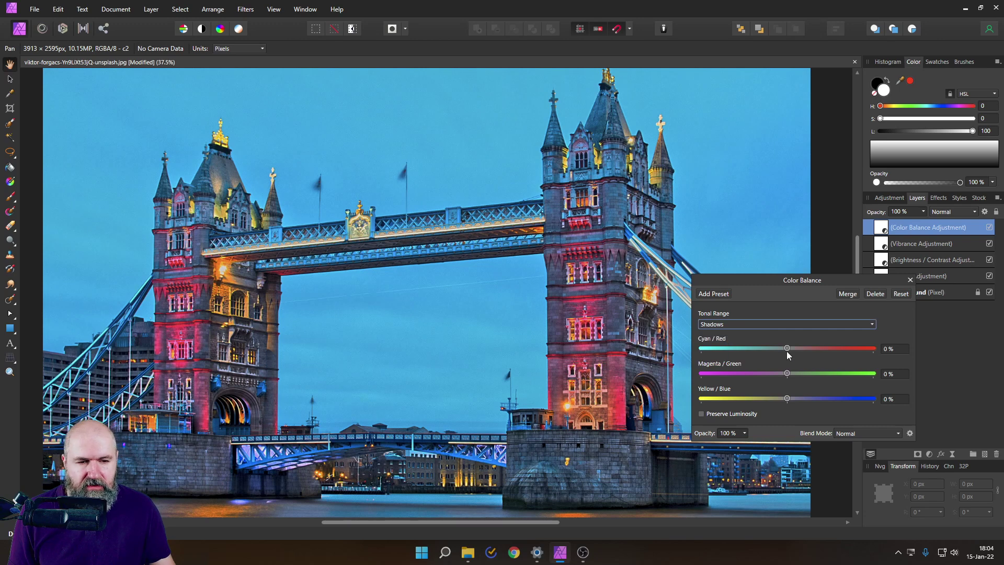
{"action": "left_click_drag", "start_coordinate": [787, 348], "coordinate": [730, 349]}
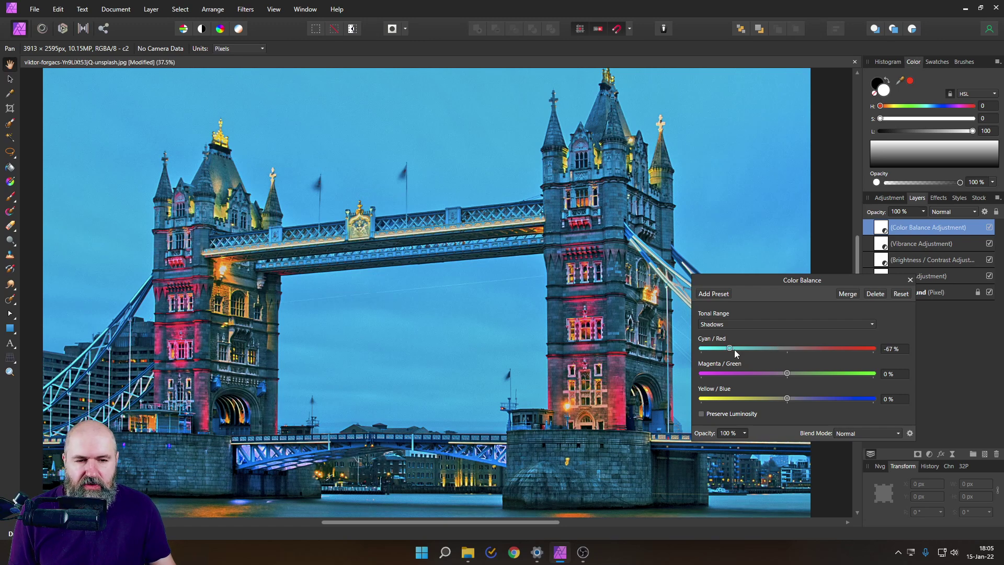
{"action": "left_click_drag", "start_coordinate": [731, 348], "coordinate": [785, 372]}
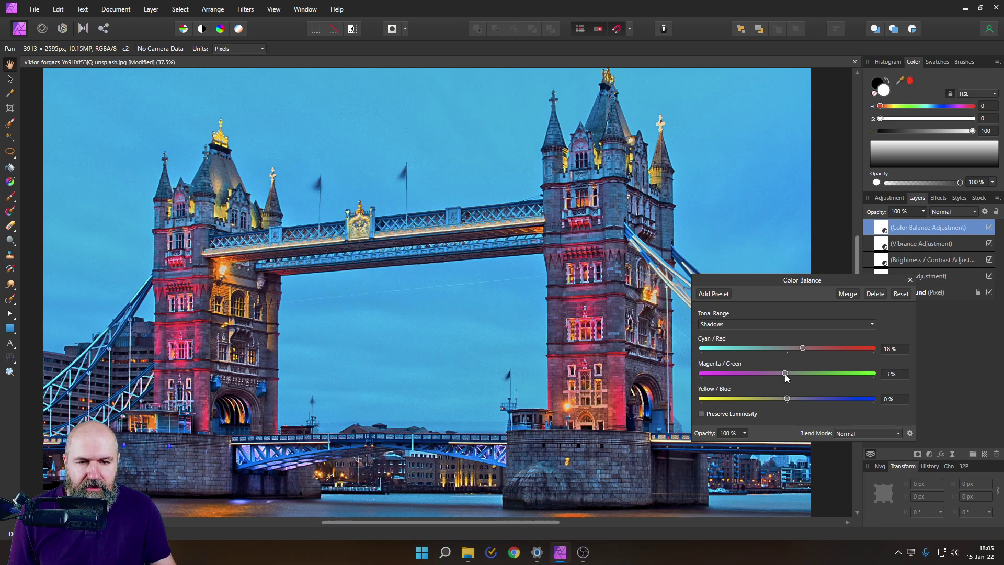
{"action": "mouse_move", "coordinate": [785, 373]}
{"action": "left_mouse_down"}
{"action": "mouse_move", "coordinate": [767, 373]}
{"action": "mouse_move", "coordinate": [801, 376]}
{"action": "left_mouse_up"}
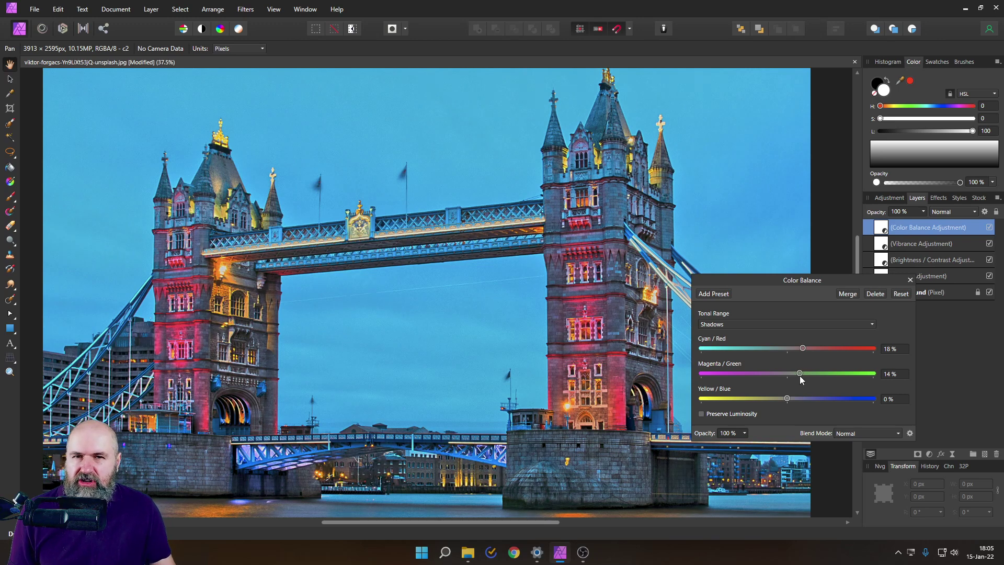
{"action": "left_click_drag", "start_coordinate": [796, 375], "coordinate": [781, 375]}
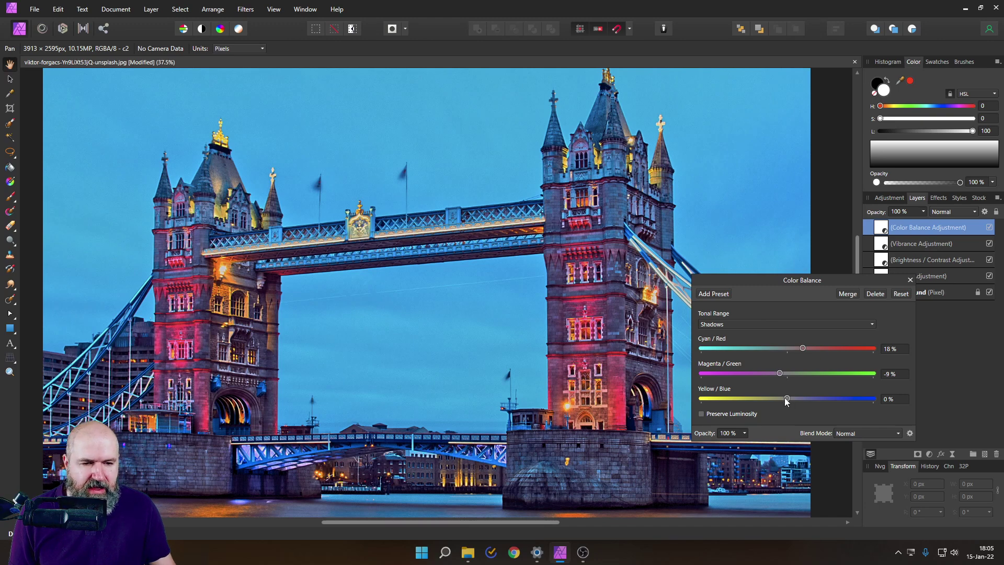
{"action": "mouse_move", "coordinate": [787, 398]}
{"action": "left_mouse_down"}
{"action": "mouse_move", "coordinate": [777, 396]}
{"action": "mouse_move", "coordinate": [807, 396]}
{"action": "mouse_move", "coordinate": [777, 399]}
{"action": "left_mouse_up"}
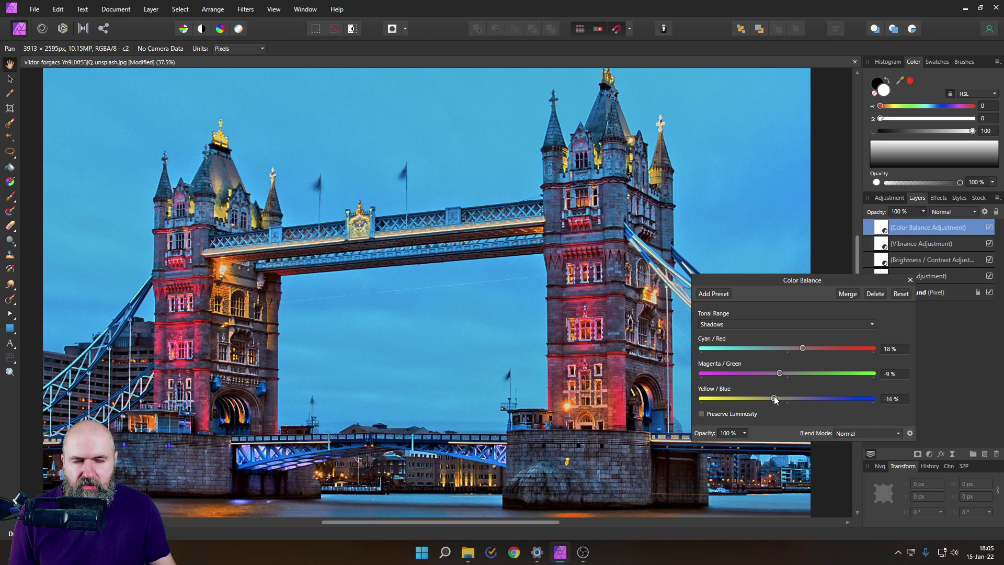
{"action": "left_click_drag", "start_coordinate": [774, 396], "coordinate": [850, 401]}
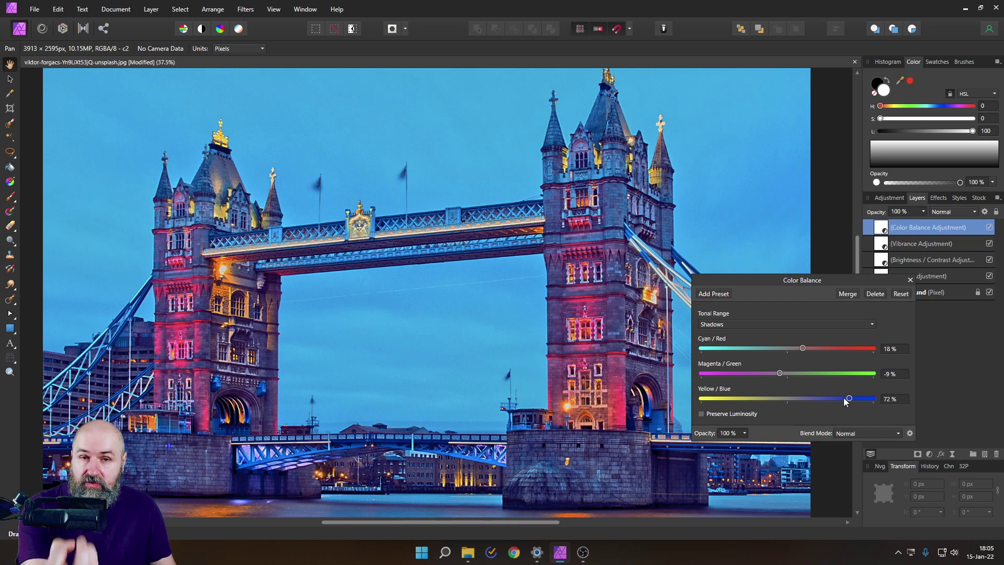
{"action": "left_click_drag", "start_coordinate": [848, 401], "coordinate": [775, 400]}
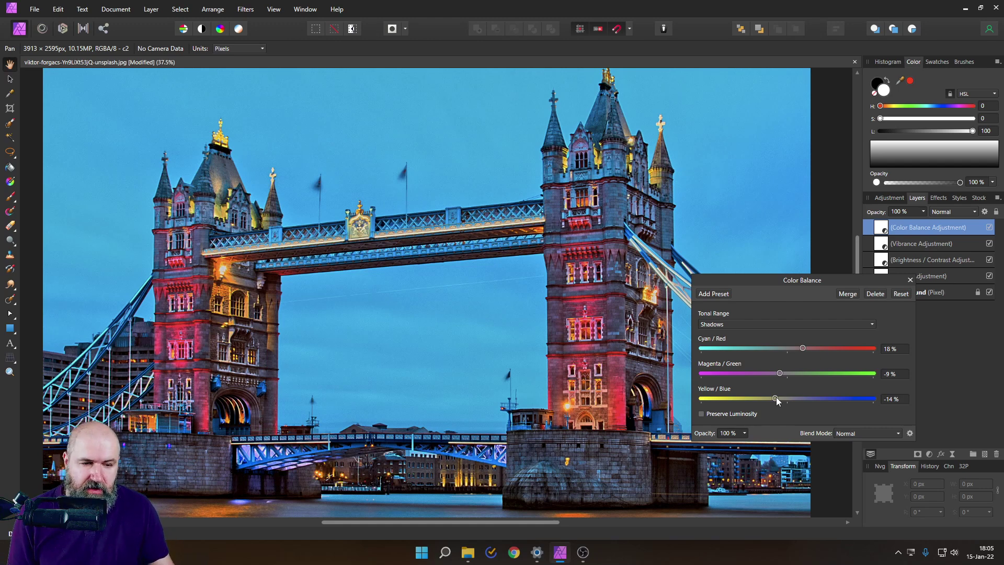
{"action": "left_click_drag", "start_coordinate": [777, 397], "coordinate": [780, 398]}
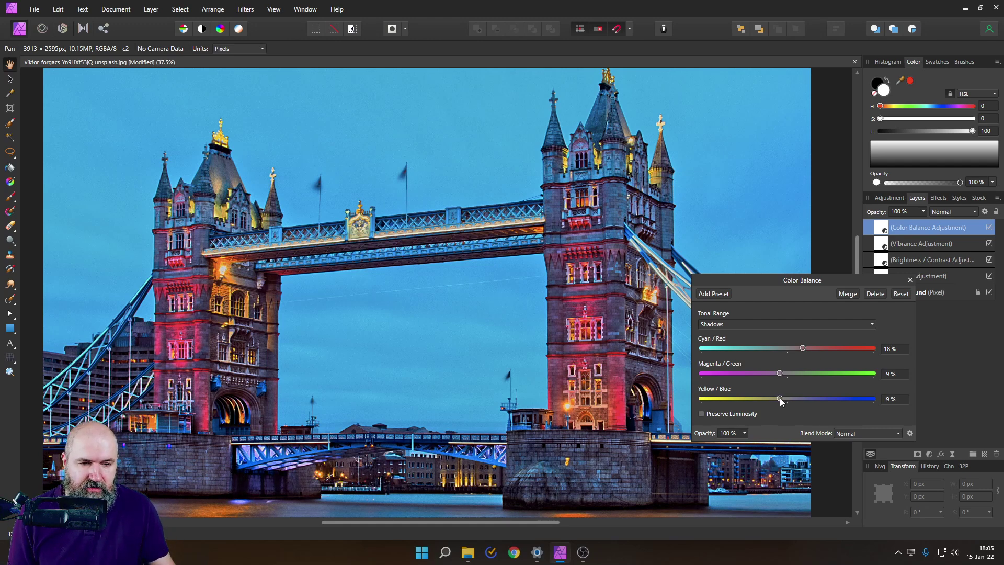
{"action": "left_click", "coordinate": [734, 324]}
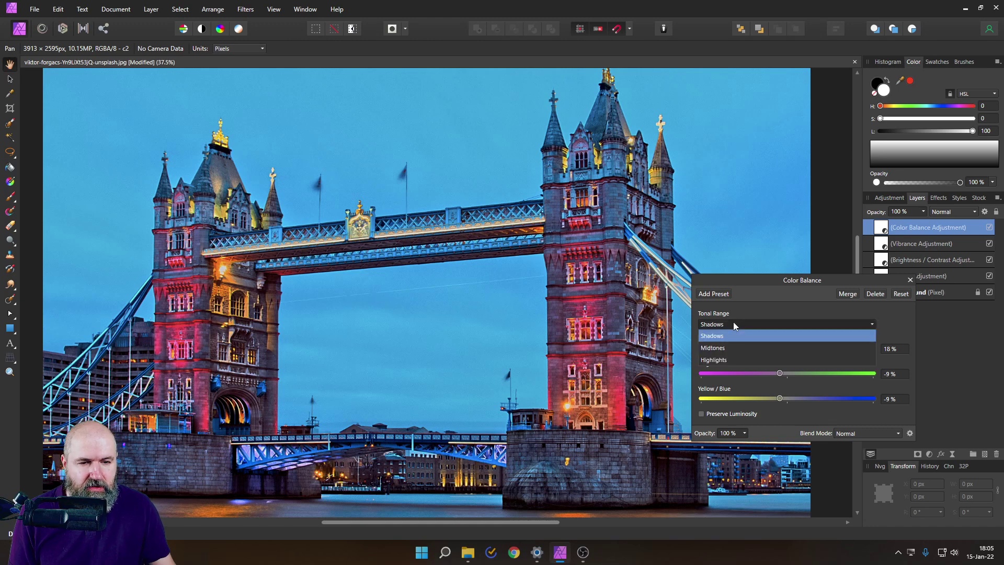
Step: Switch Tonal Range to Highlights and set their Cyan/Red balance to 36%
{"action": "left_click", "coordinate": [718, 360]}
{"action": "left_click_drag", "start_coordinate": [788, 349], "coordinate": [766, 346]}
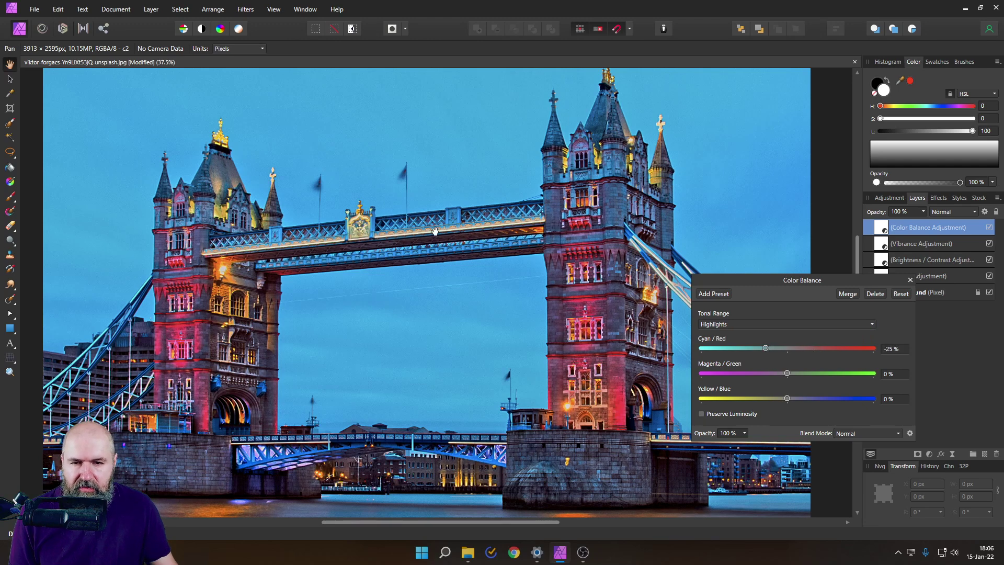
{"action": "scroll", "coordinate": [433, 221], "scroll_direction": "up", "scroll_amount": 4}
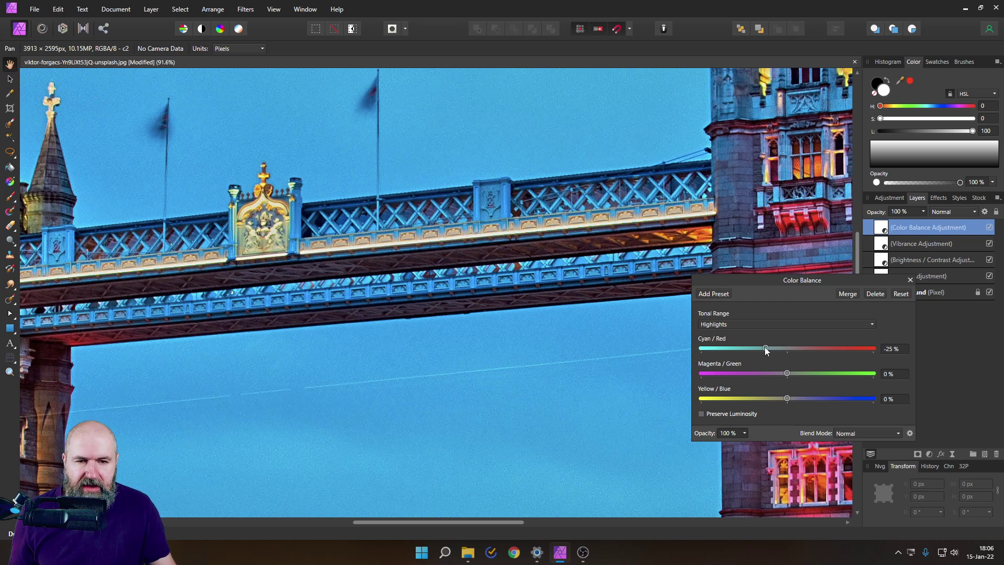
{"action": "left_click_drag", "start_coordinate": [765, 347], "coordinate": [812, 348]}
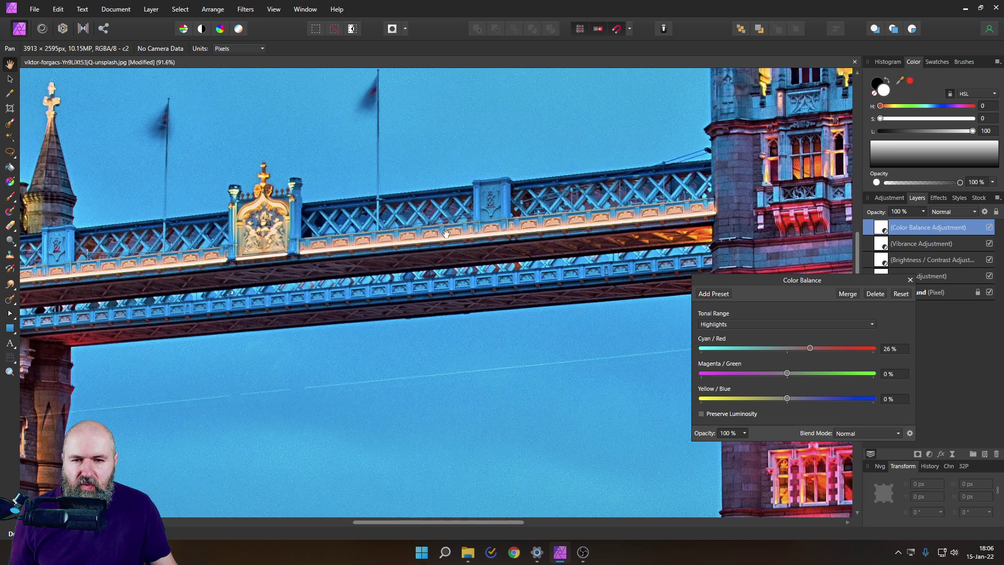
{"action": "left_click_drag", "start_coordinate": [812, 348], "coordinate": [706, 348]}
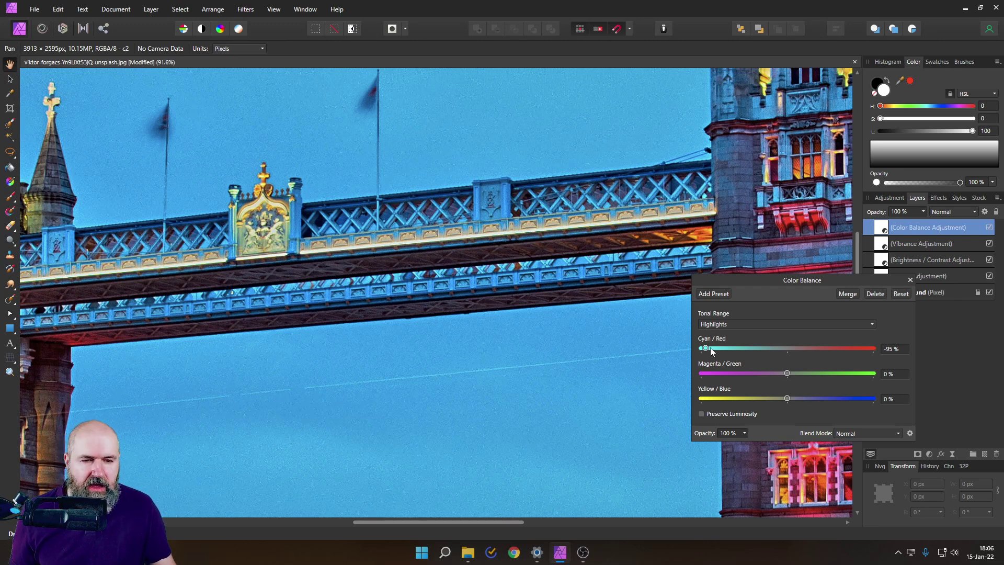
{"action": "left_click_drag", "start_coordinate": [707, 348], "coordinate": [818, 348]}
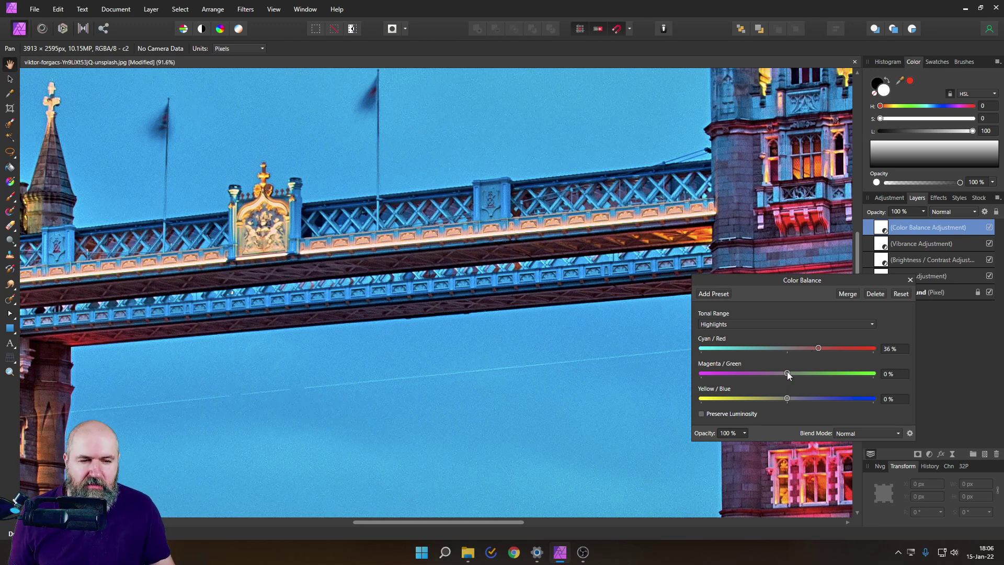
Step: Reset highlights Magenta/Green to 0%, set Yellow/Blue to 12%, and close the Color Balance settings
{"action": "mouse_move", "coordinate": [789, 375]}
{"action": "left_mouse_down"}
{"action": "mouse_move", "coordinate": [771, 371]}
{"action": "mouse_move", "coordinate": [812, 373]}
{"action": "mouse_move", "coordinate": [771, 374]}
{"action": "mouse_move", "coordinate": [797, 373]}
{"action": "left_mouse_up"}
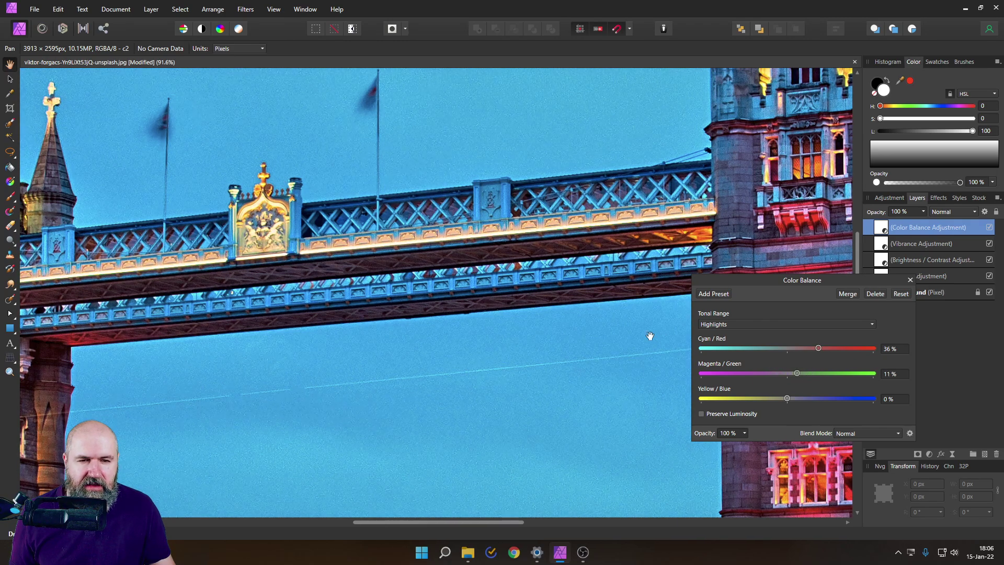
{"action": "key", "text": "ctrl+0"}
{"action": "double_click", "coordinate": [797, 372]}
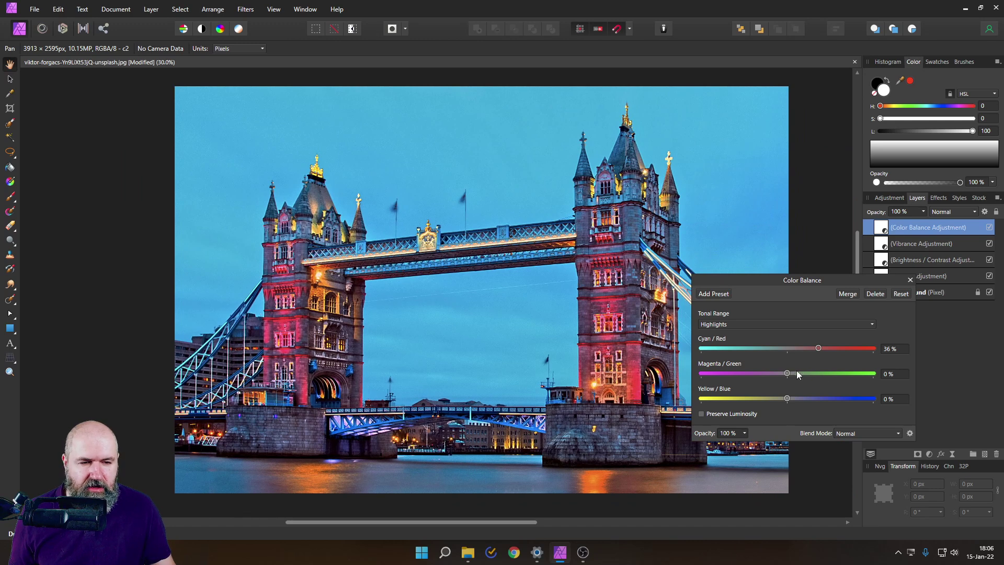
{"action": "left_click_drag", "start_coordinate": [787, 399], "coordinate": [805, 401]}
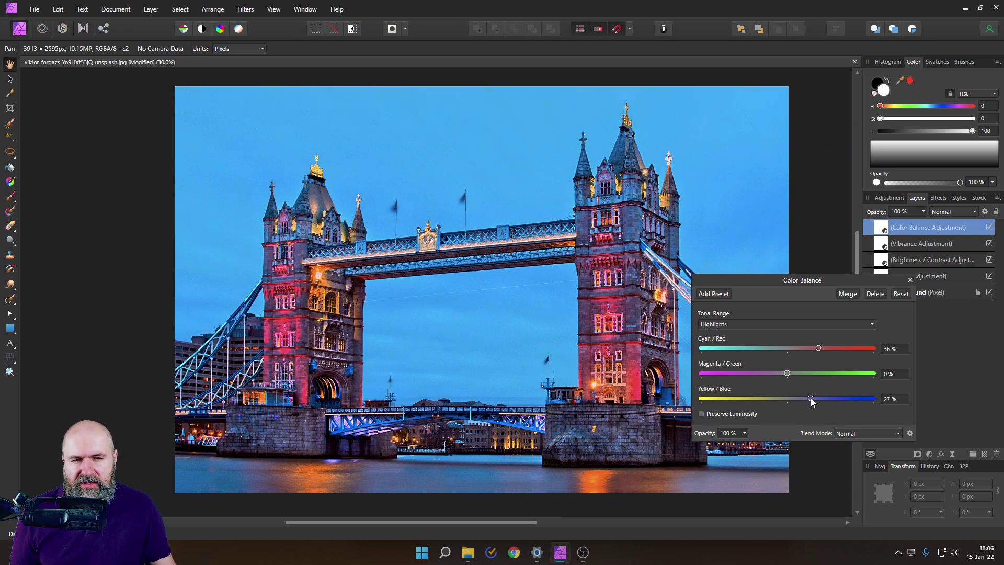
{"action": "left_click_drag", "start_coordinate": [812, 399], "coordinate": [761, 396]}
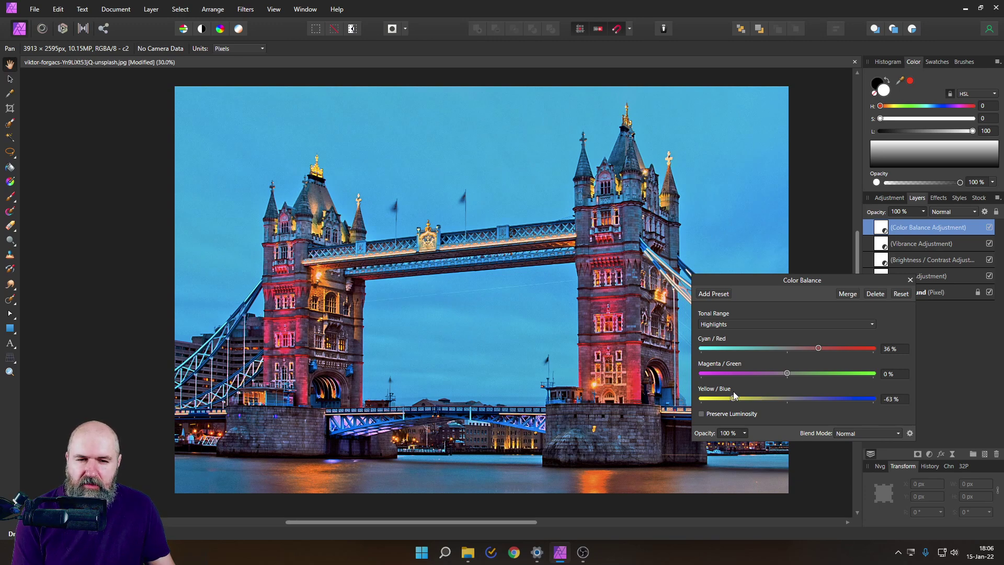
{"action": "left_click_drag", "start_coordinate": [734, 396], "coordinate": [798, 400]}
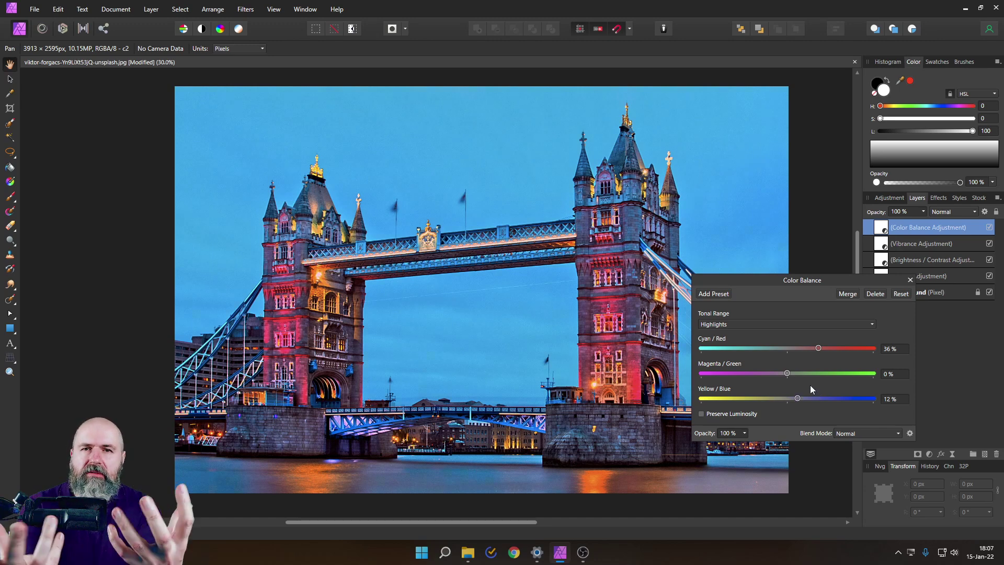
{"action": "left_click", "coordinate": [910, 280]}
Step: Pan the photo slightly up and left, then bring up the adjustment types list
{"action": "scroll", "coordinate": [835, 306], "scroll_direction": "right", "scroll_amount": 2}
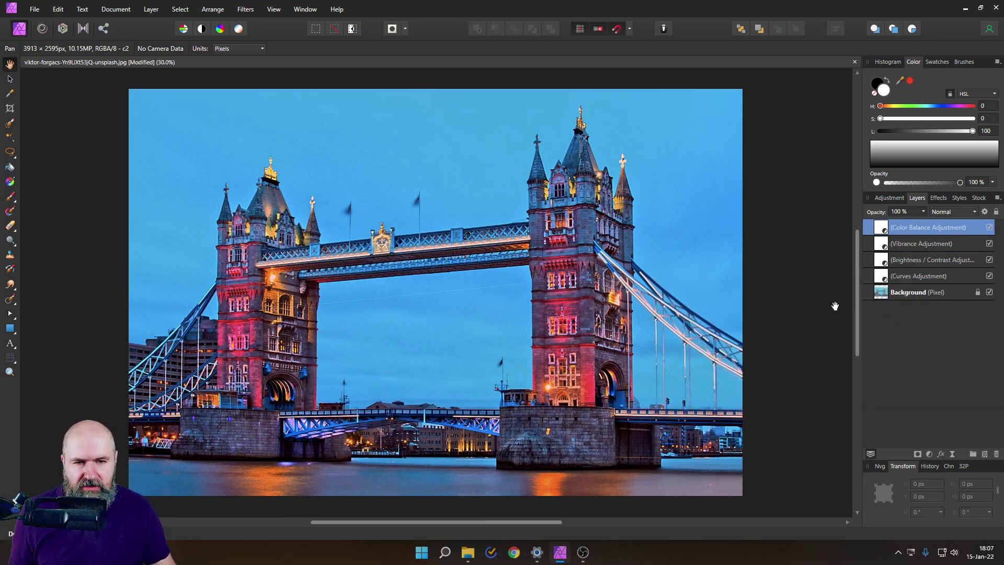
{"action": "scroll", "coordinate": [836, 306], "scroll_direction": "up", "scroll_amount": 1}
{"action": "scroll", "coordinate": [359, 278], "scroll_direction": "up", "scroll_amount": 1, "text": "ctrl"}
{"action": "left_click_drag", "start_coordinate": [430, 297], "coordinate": [424, 285]}
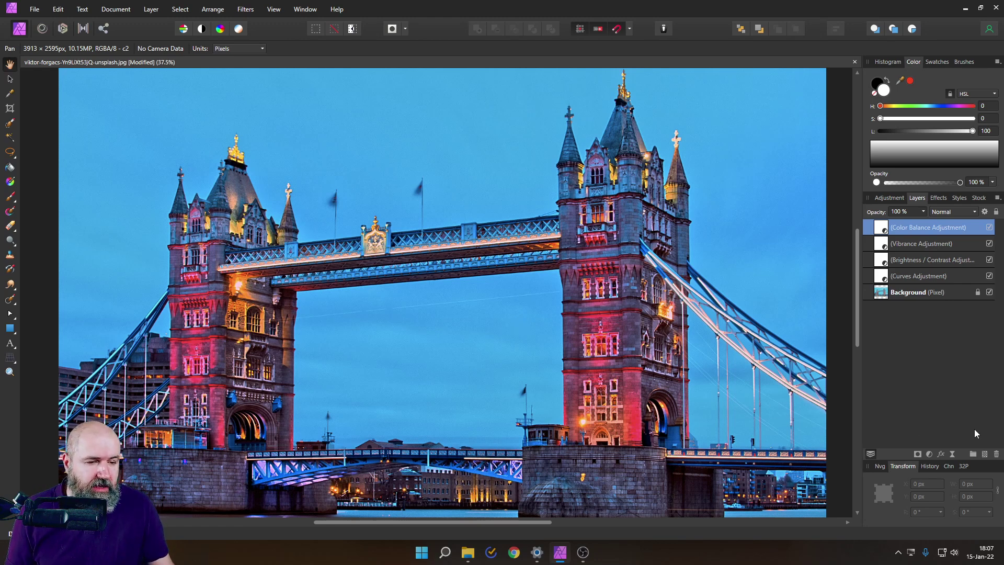
{"action": "left_click", "coordinate": [930, 453]}
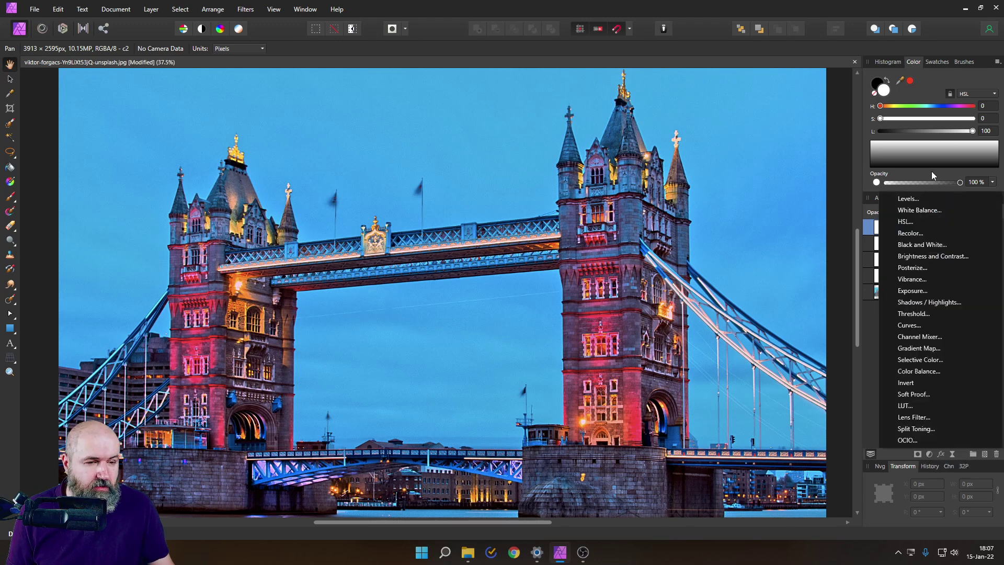
Step: Add a Channel Mixer adjustment with Red as the output channel, moved aside from the photo
{"action": "left_click", "coordinate": [927, 338]}
{"action": "left_click_drag", "start_coordinate": [787, 237], "coordinate": [639, 197]}
{"action": "left_click", "coordinate": [592, 242]}
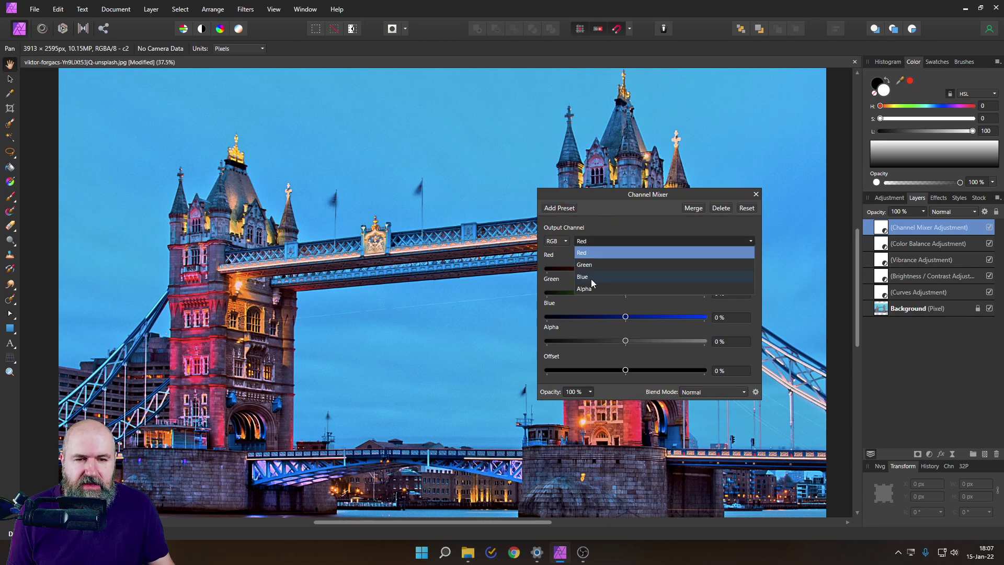
{"action": "left_click", "coordinate": [595, 239]}
{"action": "left_click_drag", "start_coordinate": [595, 193], "coordinate": [735, 224]}
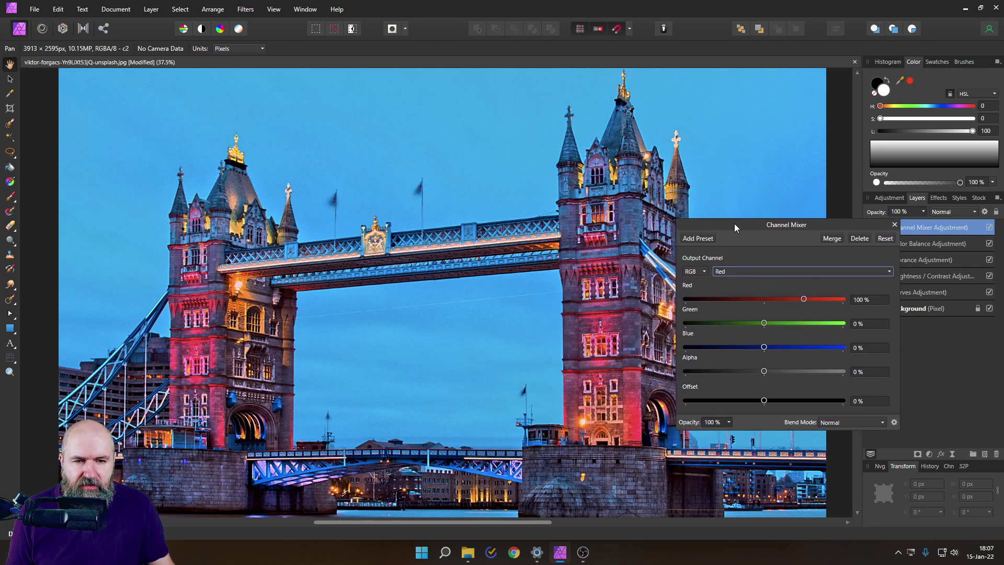
Step: Mix the Red output at Red 103%, Green 7% and Blue 17%
{"action": "left_click_drag", "start_coordinate": [804, 299], "coordinate": [850, 308]}
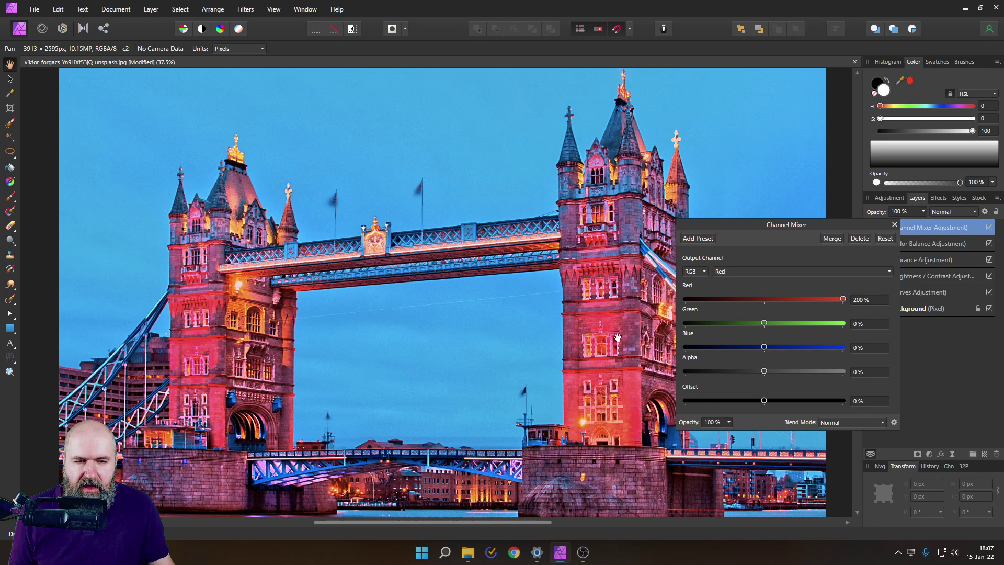
{"action": "scroll", "coordinate": [617, 336], "scroll_direction": "up", "scroll_amount": 5}
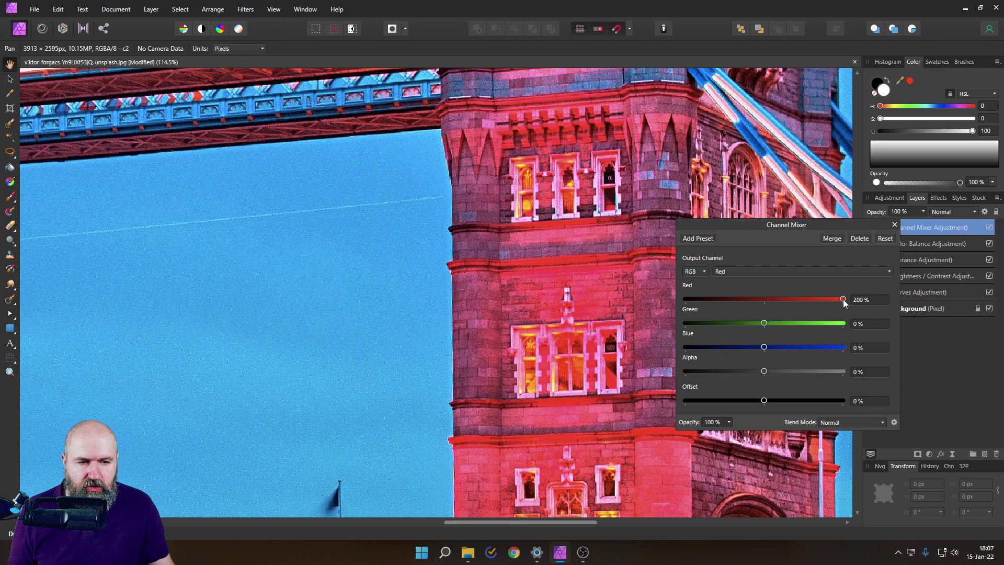
{"action": "left_click_drag", "start_coordinate": [844, 299], "coordinate": [804, 299]}
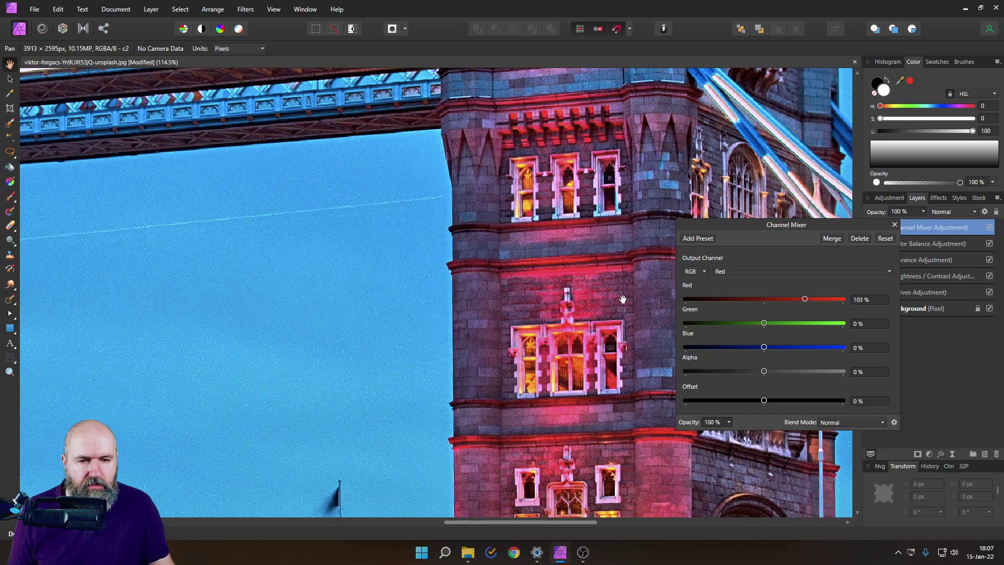
{"action": "scroll", "coordinate": [623, 299], "scroll_direction": "down", "scroll_amount": 4}
{"action": "scroll", "coordinate": [622, 299], "scroll_direction": "down", "scroll_amount": 1}
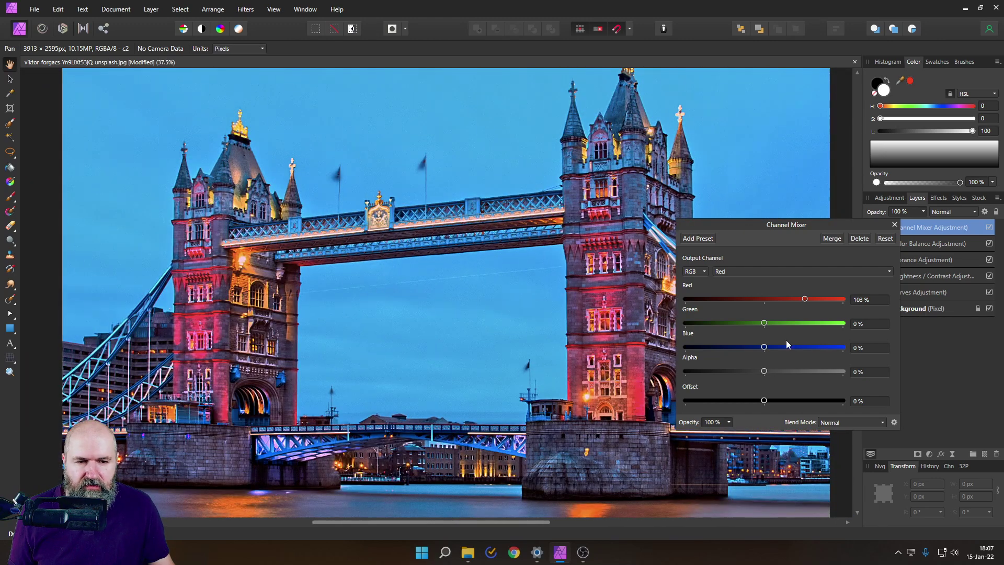
{"action": "left_click_drag", "start_coordinate": [765, 325], "coordinate": [774, 343]}
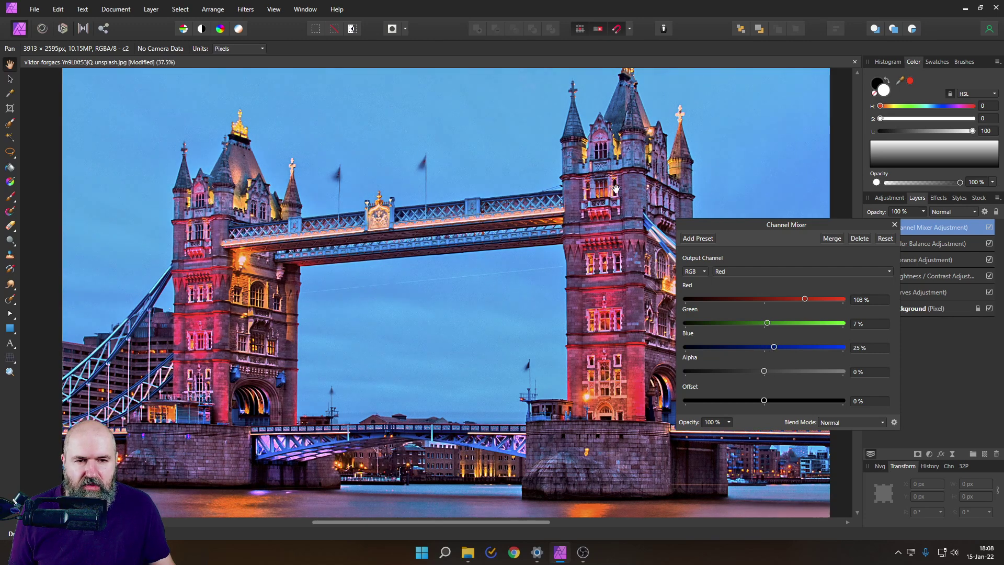
{"action": "left_click_drag", "start_coordinate": [775, 348], "coordinate": [772, 349]}
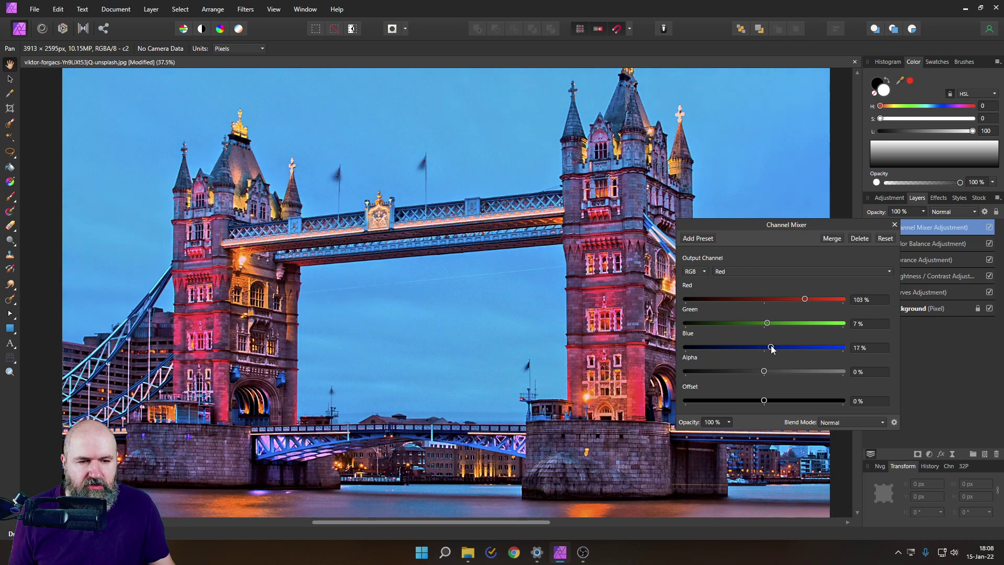
{"action": "left_click", "coordinate": [738, 269]}
{"action": "left_click", "coordinate": [731, 300]}
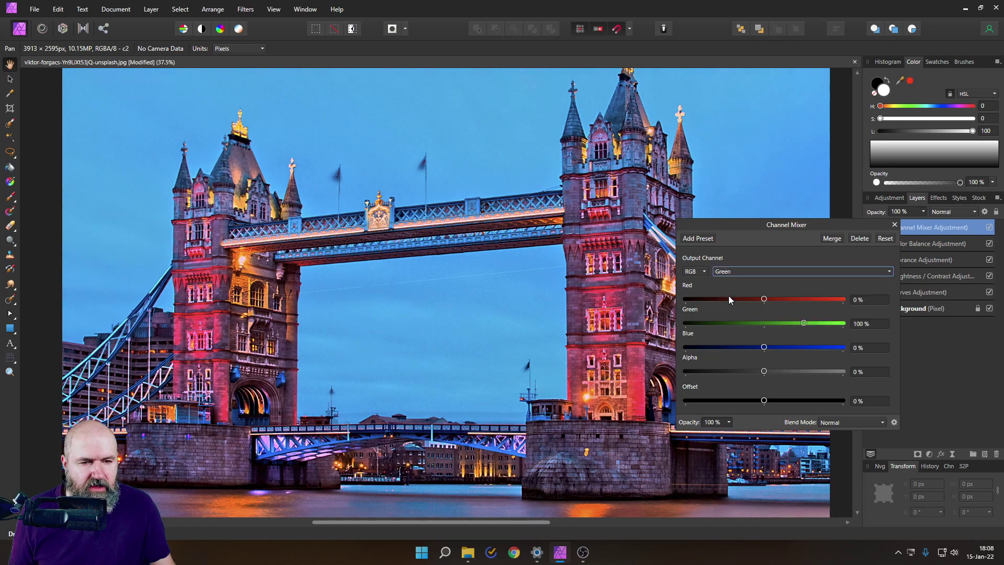
{"action": "mouse_move", "coordinate": [764, 299]}
{"action": "left_mouse_down"}
{"action": "mouse_move", "coordinate": [754, 300]}
{"action": "mouse_move", "coordinate": [764, 301]}
{"action": "left_mouse_up"}
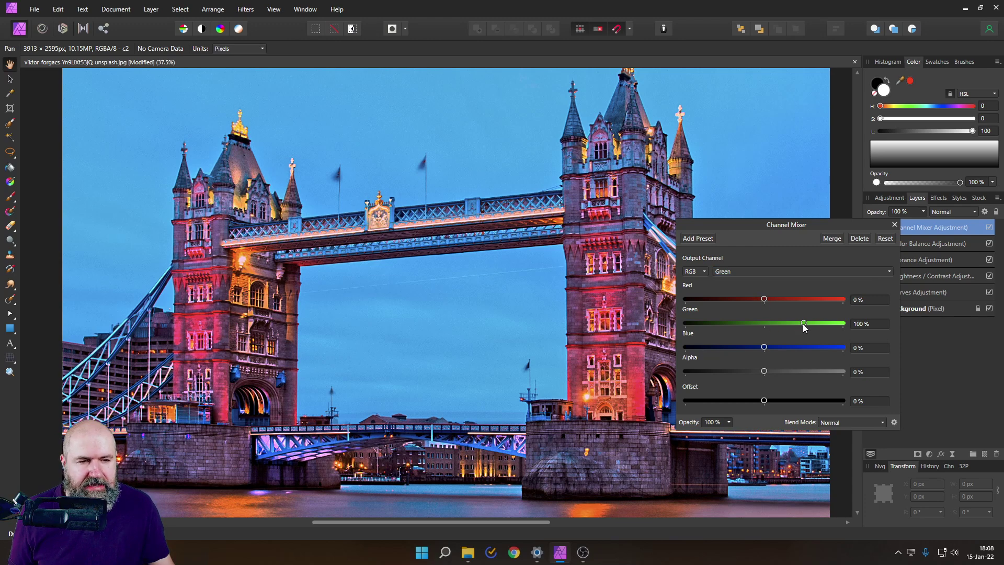
{"action": "left_click_drag", "start_coordinate": [803, 324], "coordinate": [764, 347]}
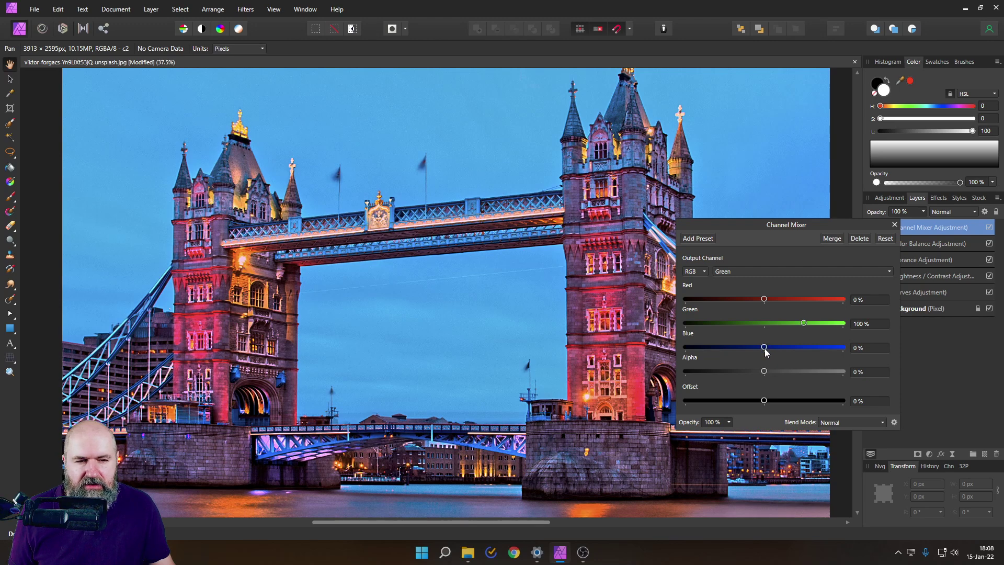
{"action": "left_click", "coordinate": [745, 271]}
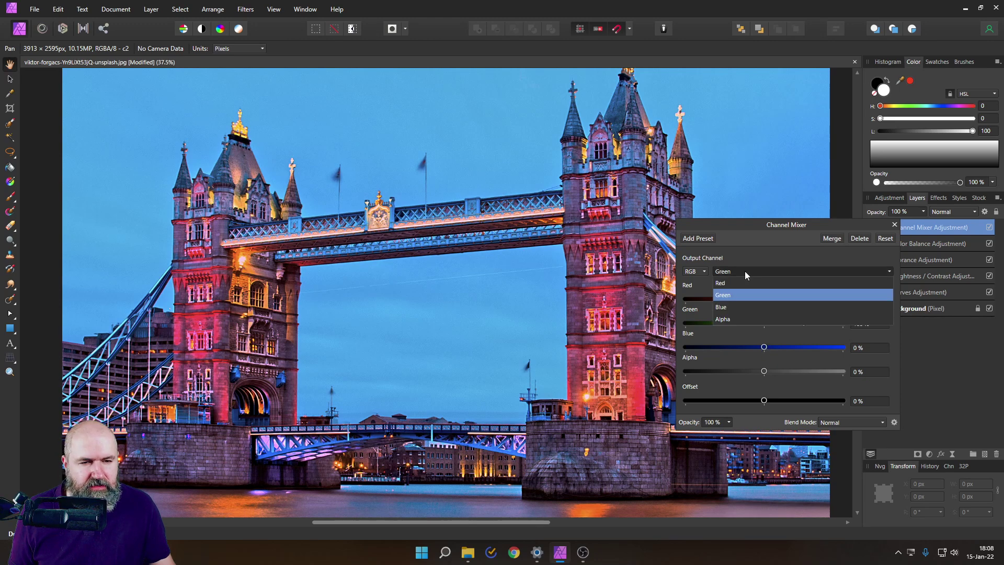
Step: Mix the Blue output at Red -11%, Green 0%, Blue 99% and close the Channel Mixer
{"action": "left_click", "coordinate": [727, 306]}
{"action": "left_click_drag", "start_coordinate": [763, 298], "coordinate": [781, 302]}
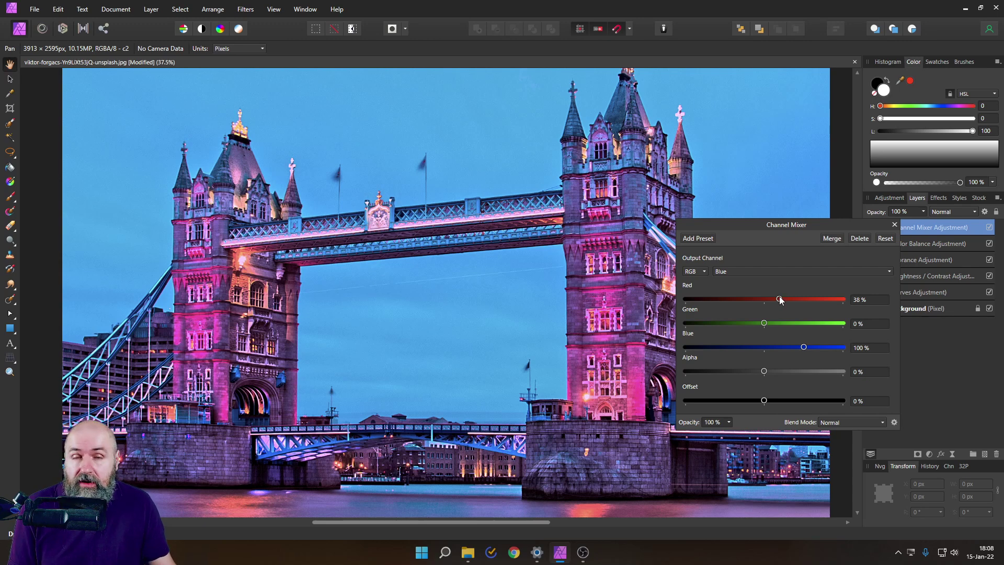
{"action": "left_click_drag", "start_coordinate": [780, 297], "coordinate": [752, 299]}
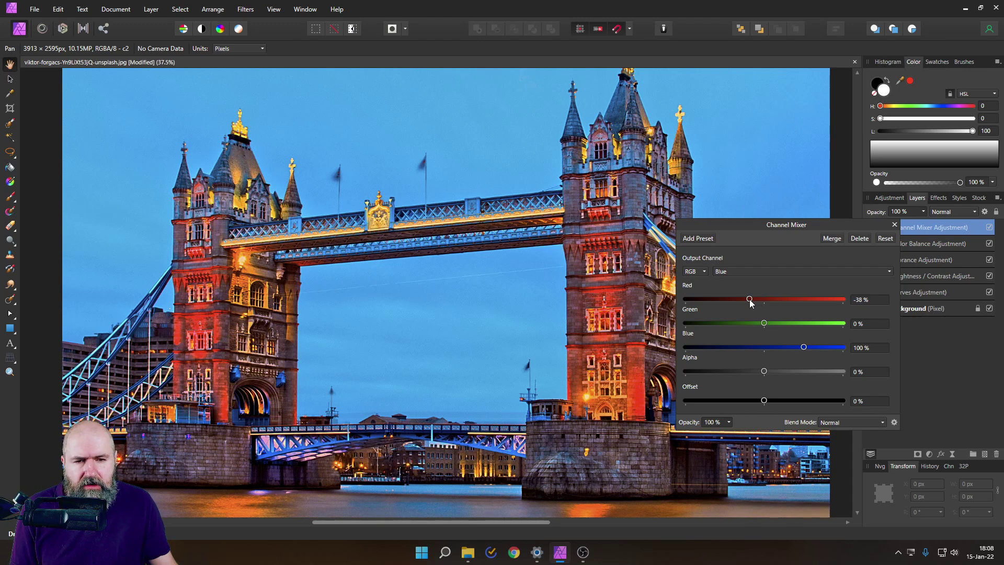
{"action": "left_click_drag", "start_coordinate": [749, 299], "coordinate": [761, 302]}
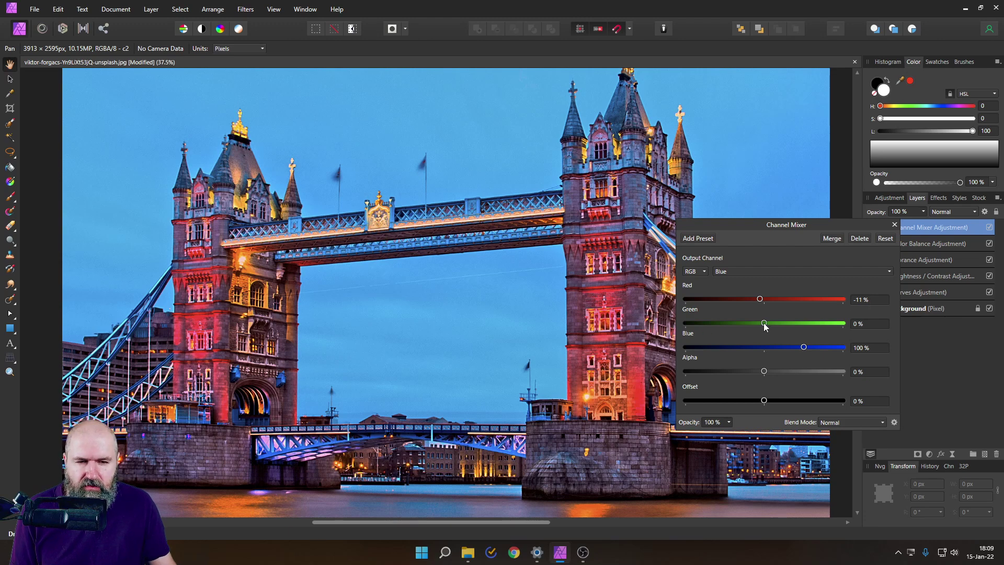
{"action": "left_click_drag", "start_coordinate": [765, 325], "coordinate": [805, 351]}
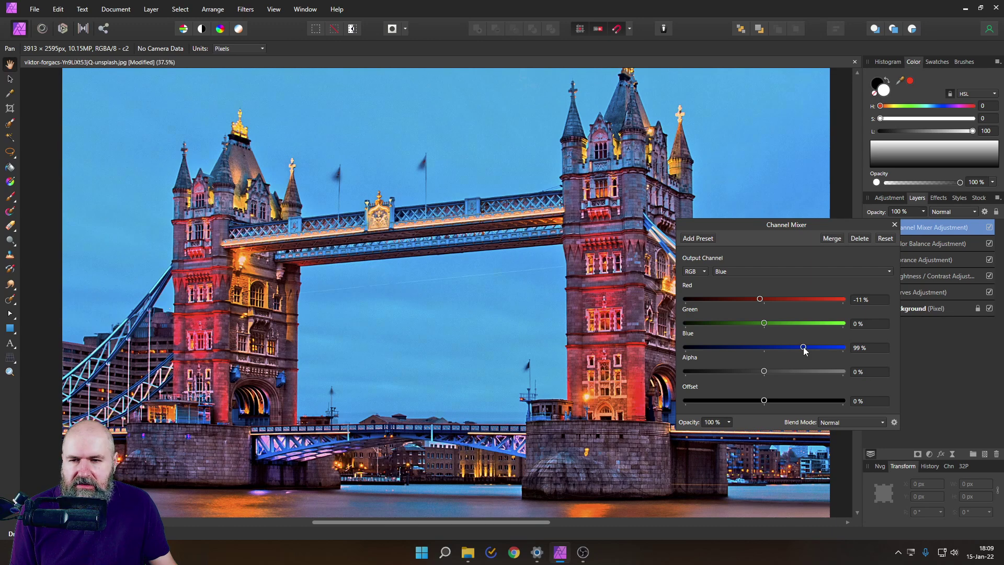
{"action": "left_click", "coordinate": [895, 224]}
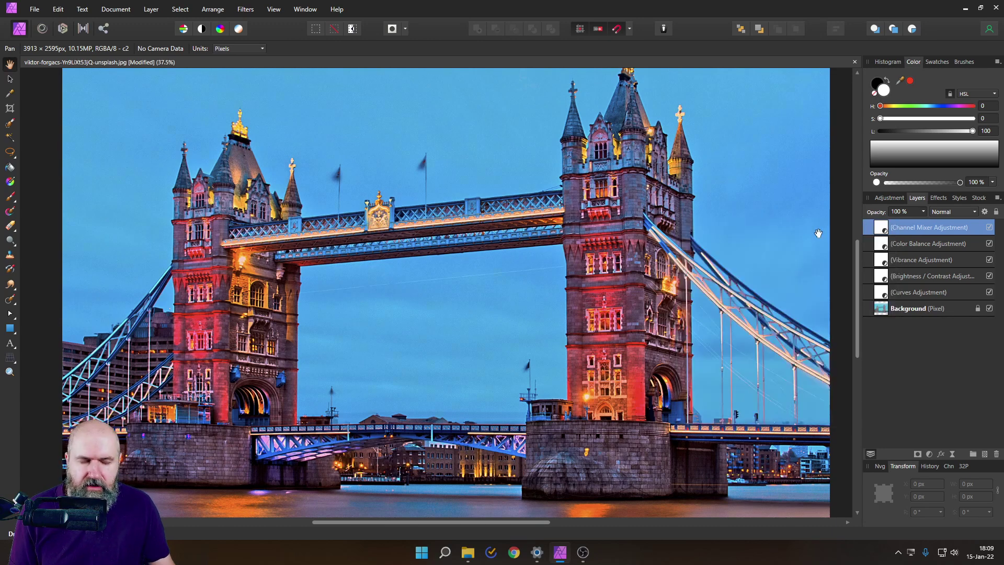
{"action": "key", "text": "ctrl+minus"}
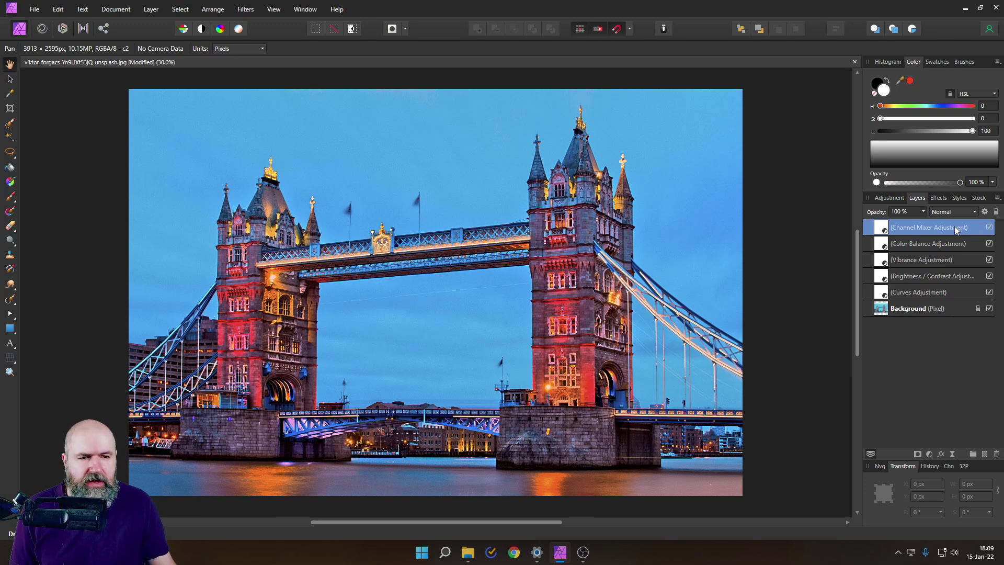
{"action": "left_click", "coordinate": [927, 291], "text": "shift"}
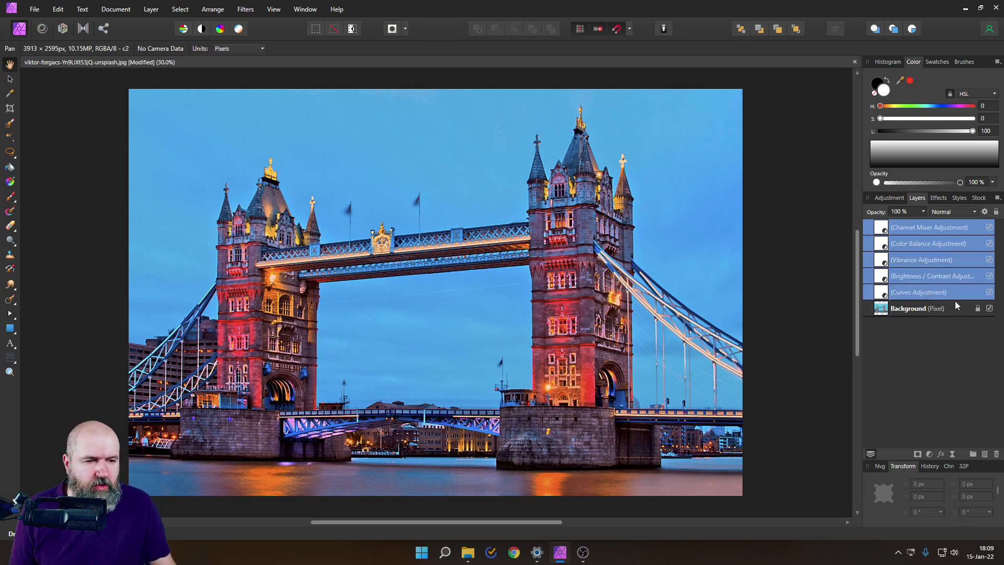
{"action": "left_click", "coordinate": [990, 293]}
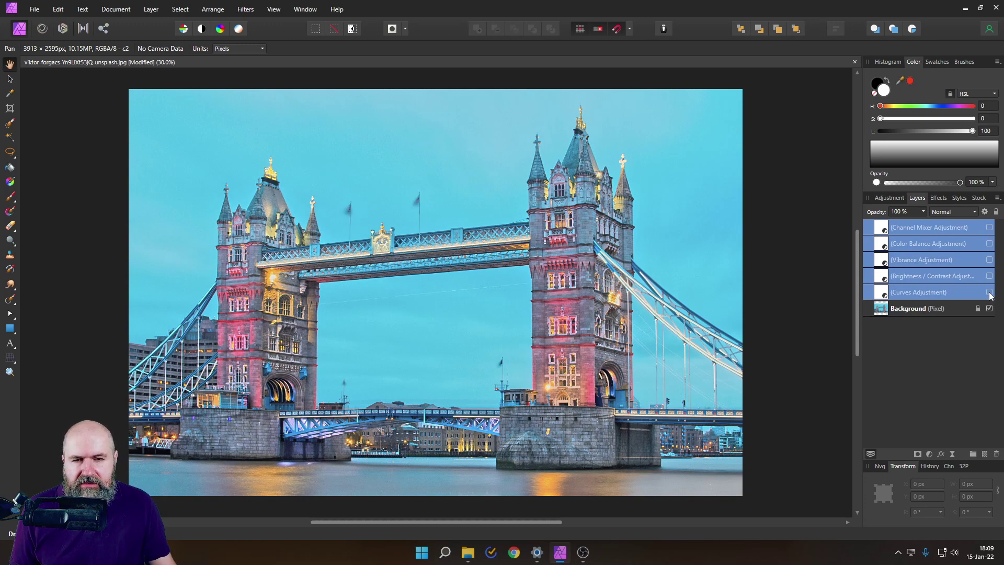
{"action": "left_click", "coordinate": [990, 292]}
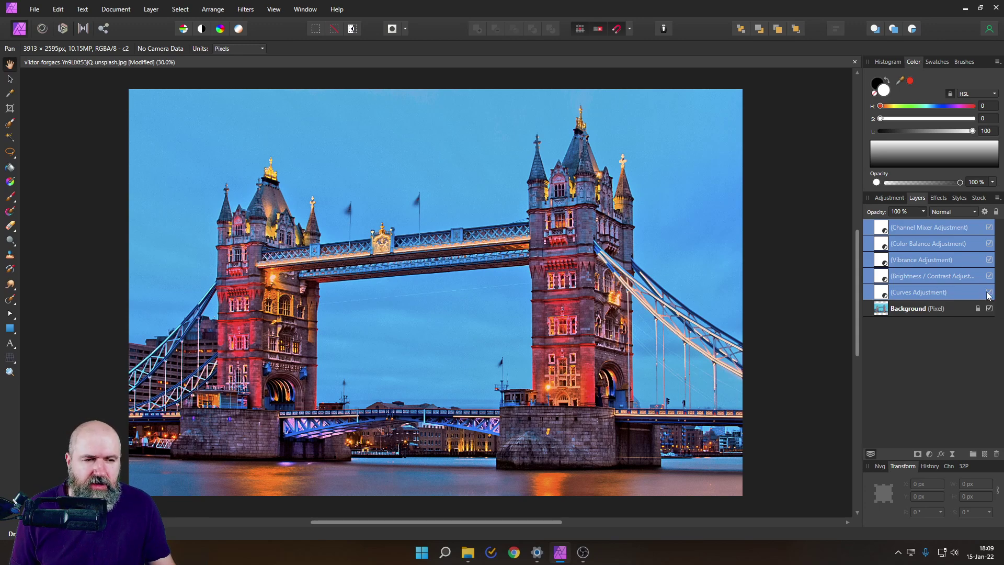
{"action": "left_click", "coordinate": [990, 292]}
{"action": "scroll", "coordinate": [762, 259], "scroll_direction": "up", "scroll_amount": 1}
{"action": "scroll", "coordinate": [733, 264], "scroll_direction": "left", "scroll_amount": 2}
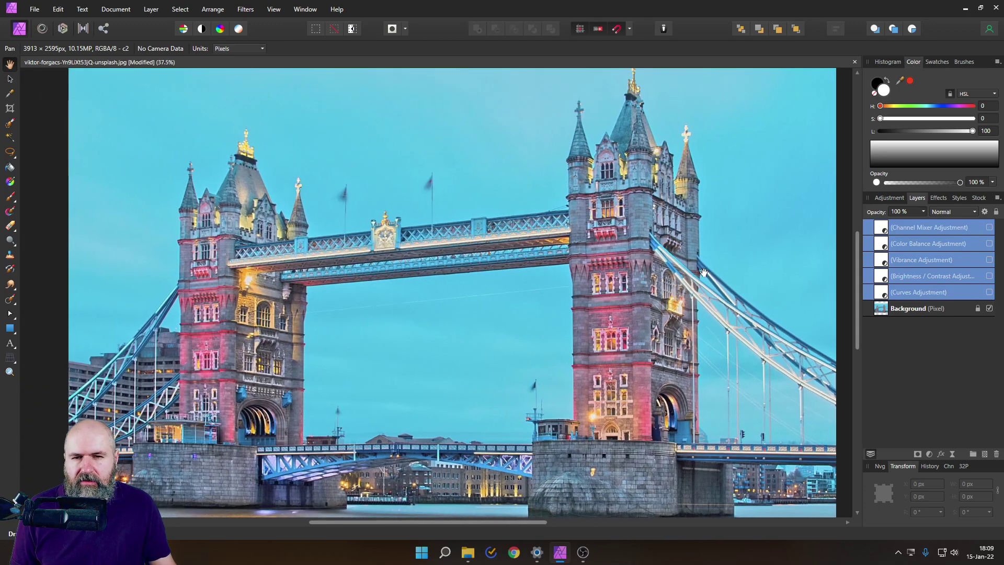
{"action": "left_click", "coordinate": [990, 292]}
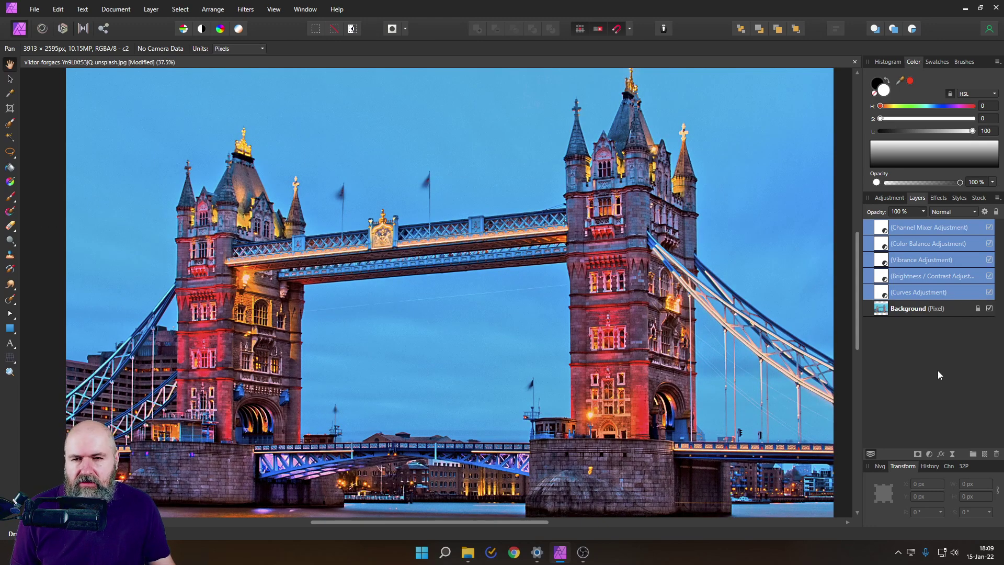